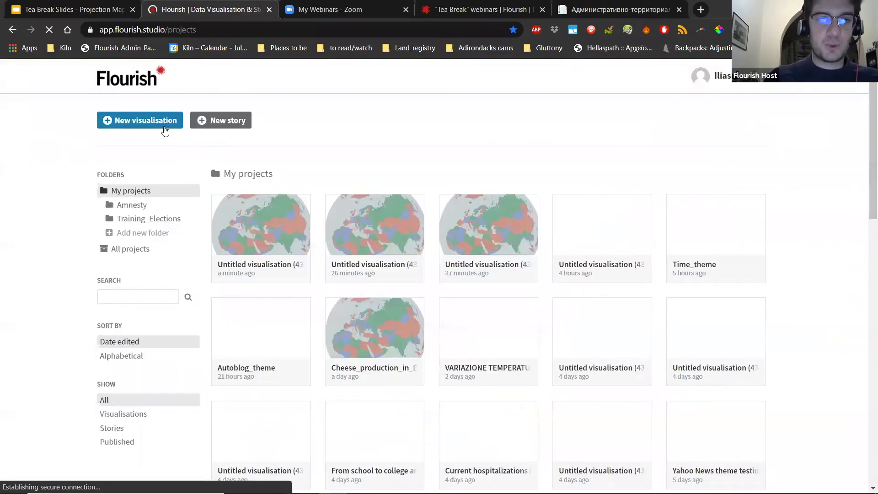
Step: Create a new visualisation from the Europe (countries) starting point of the Projection map template
left_click(164, 128)
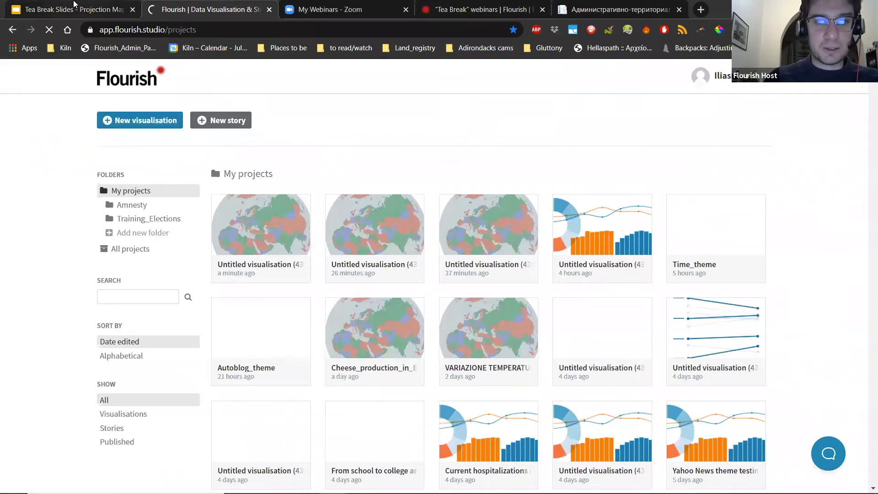
left_click(74, 5)
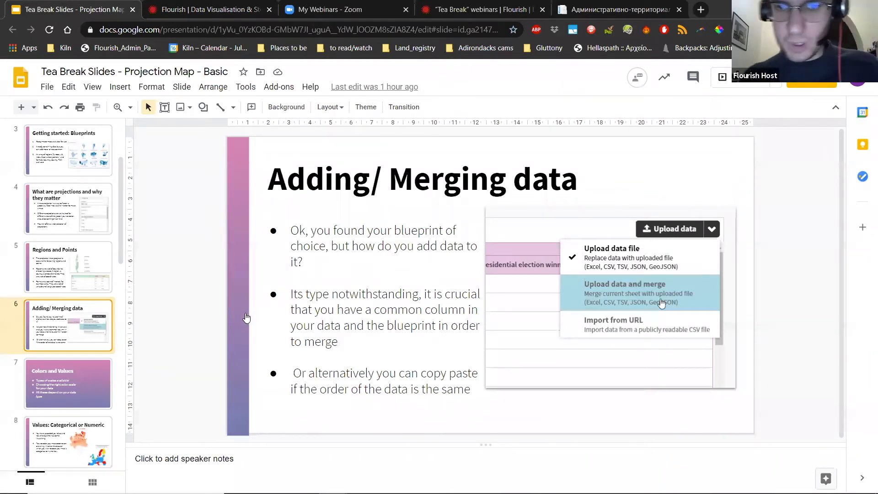
key("ctrl+Tab")
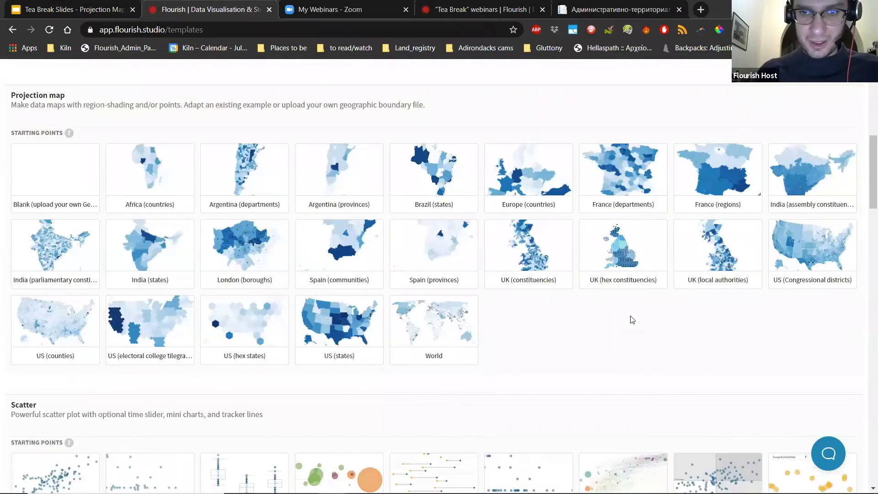
left_click(524, 188)
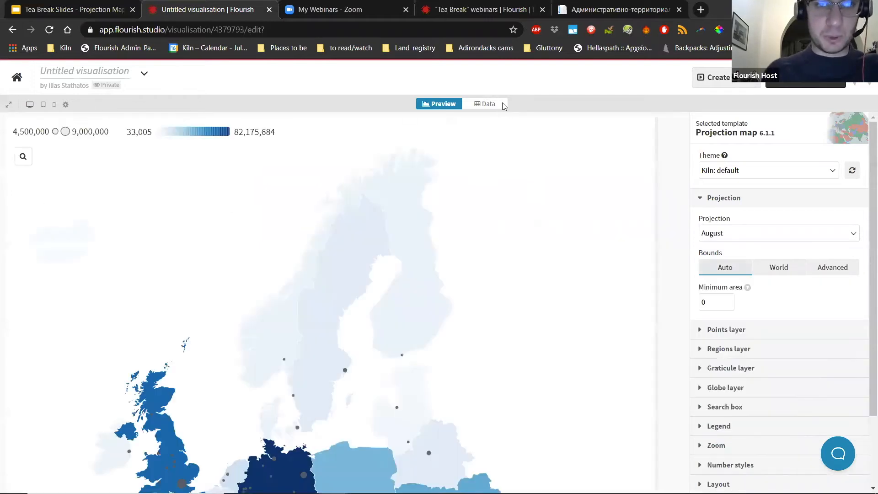
Step: Open the Regions data sheet and go through Armenia's geometry, id and Population cells
left_click(501, 103)
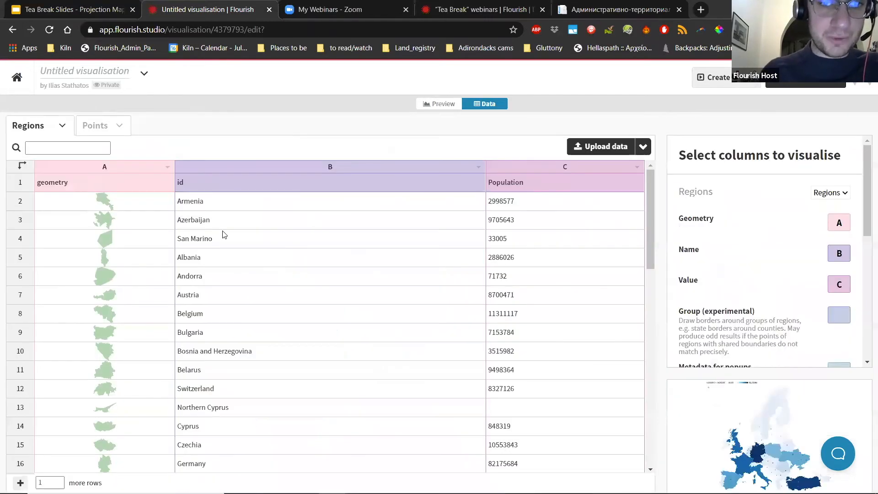
left_click(264, 203)
key("Left")
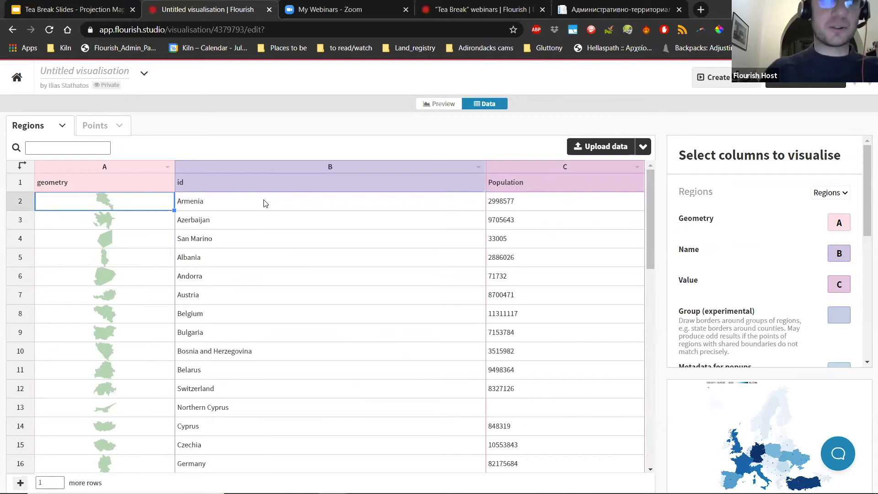
key("Right")
key("Right")
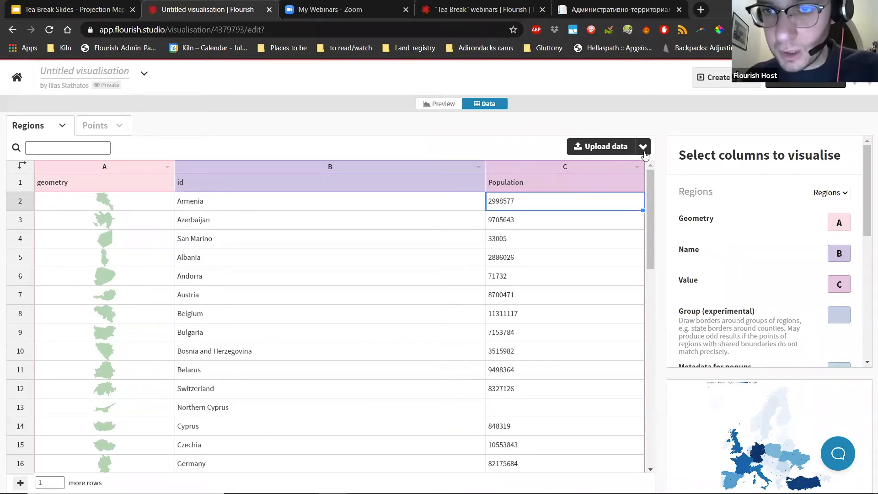
left_click(644, 147)
left_click(593, 100)
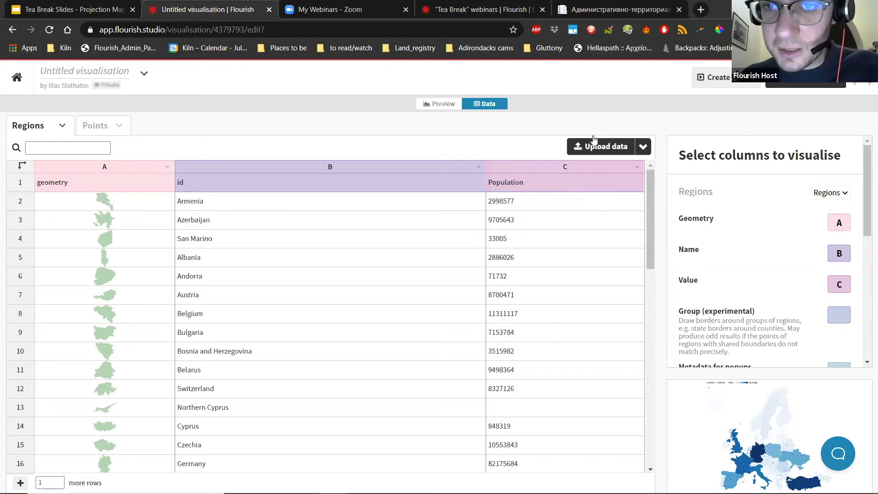
left_click(595, 141)
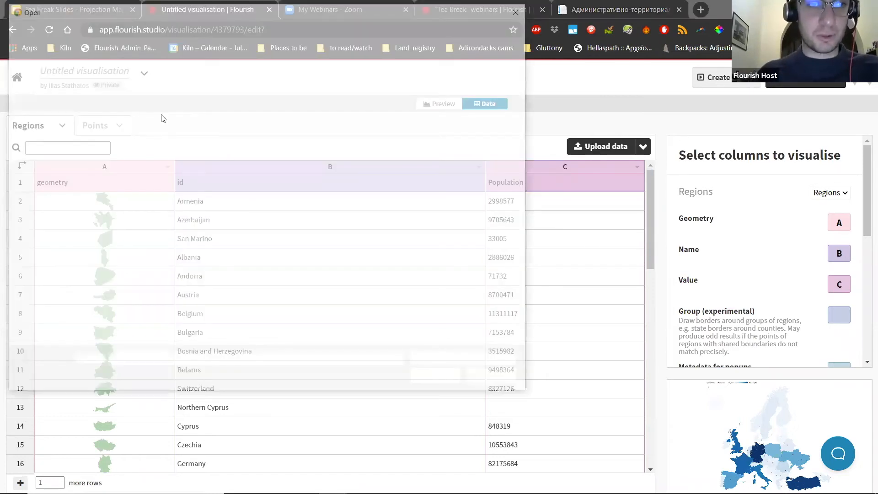
left_click(496, 380)
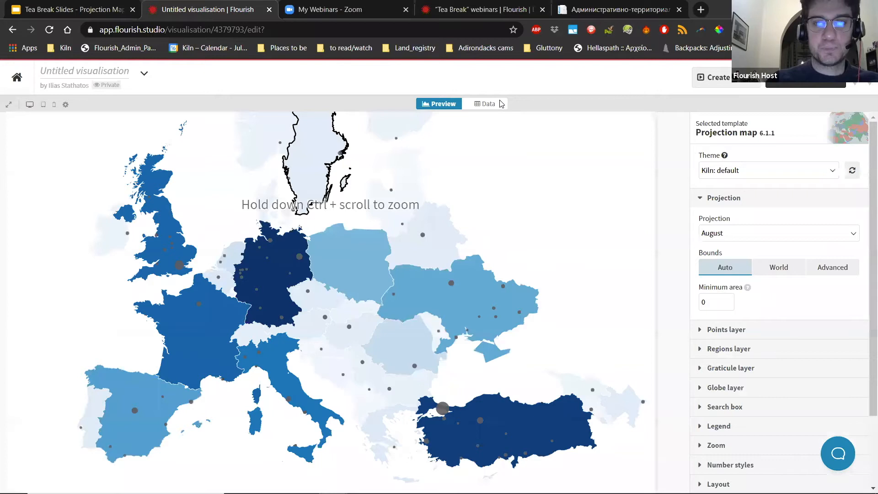
Step: Upload and merge Cheese_production.xlsx into the Regions sheet, matching the current id column with geo\time
left_click(501, 103)
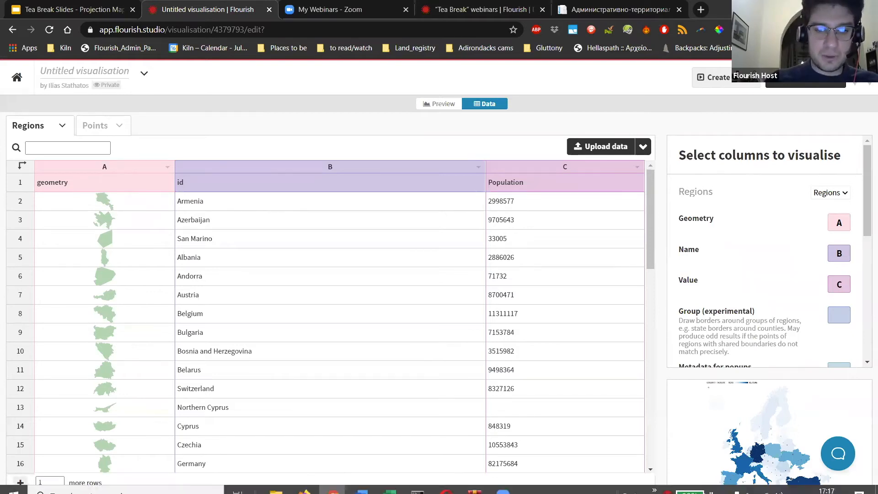
left_click(640, 151)
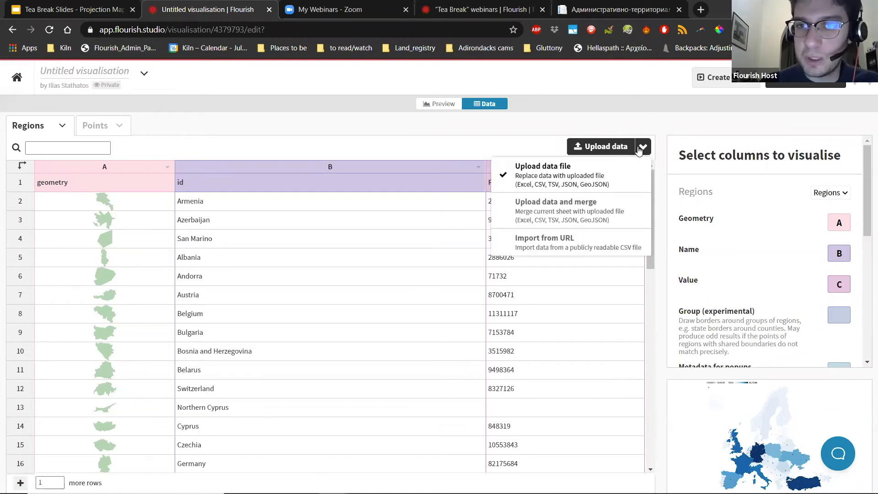
left_click(570, 221)
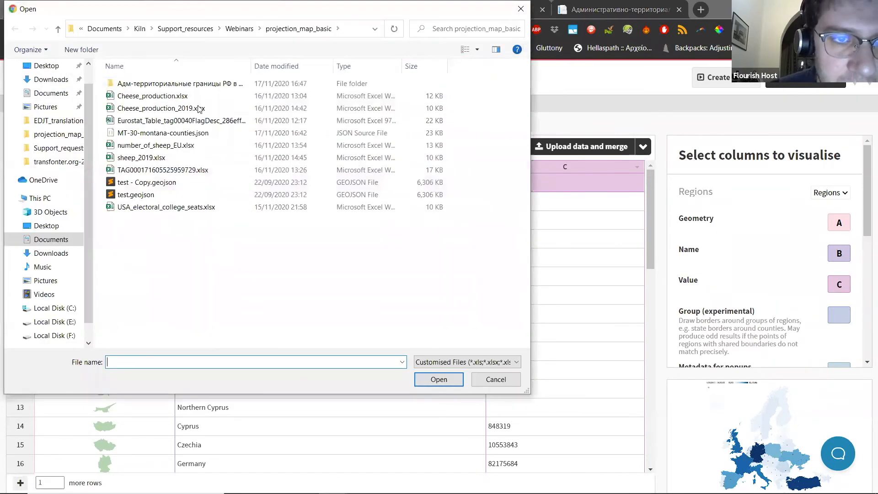
left_click(158, 97)
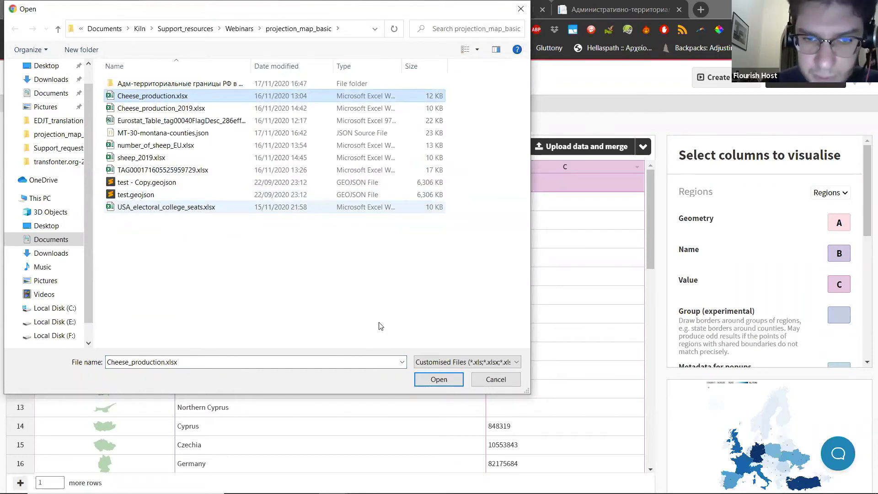
key("Return")
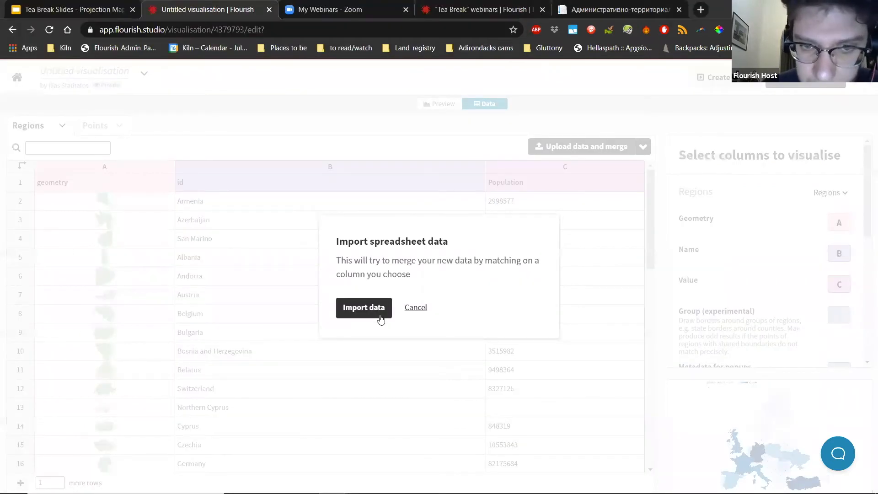
left_click(369, 309)
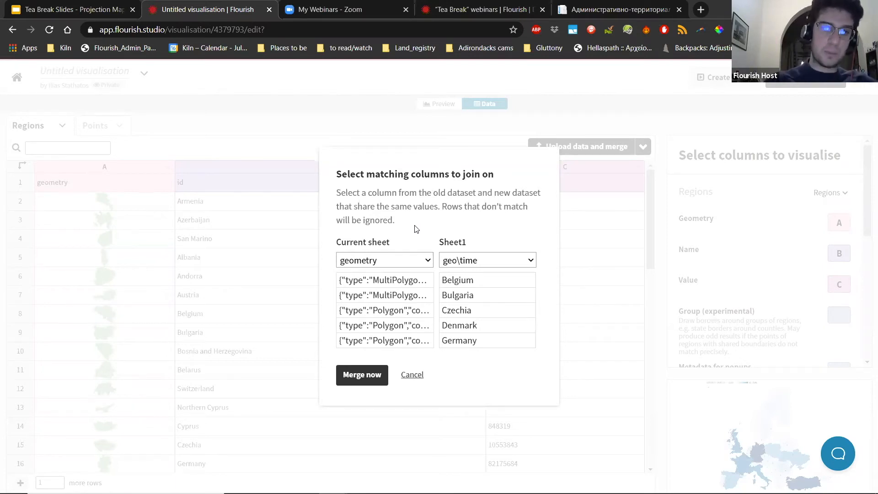
left_click(404, 260)
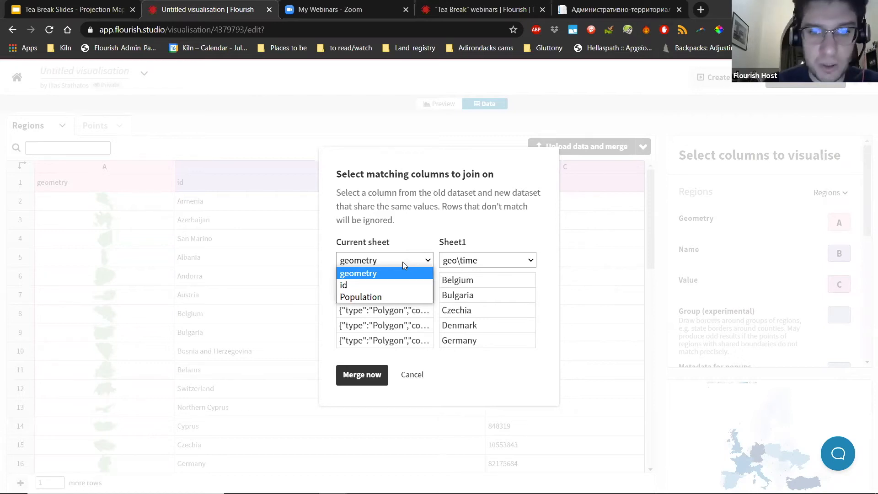
left_click(389, 285)
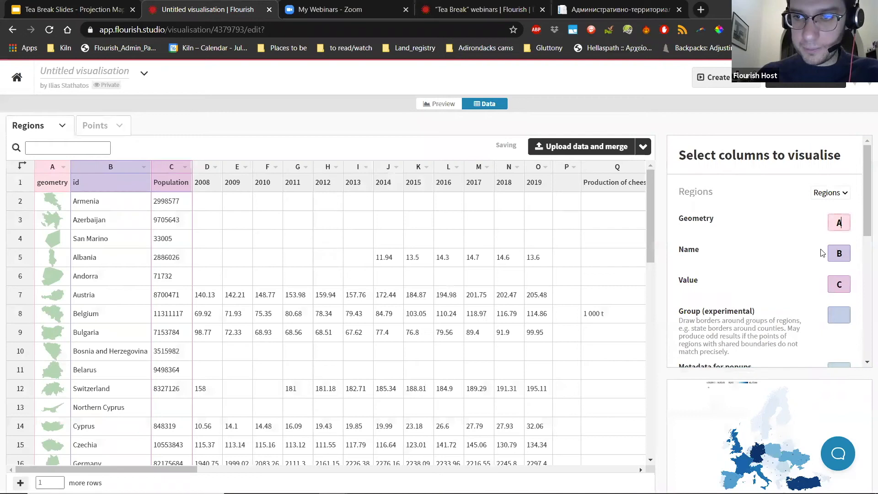
Step: Assign column B as the regions' Name and column D, the 2008 data, as their Value
left_click(837, 253)
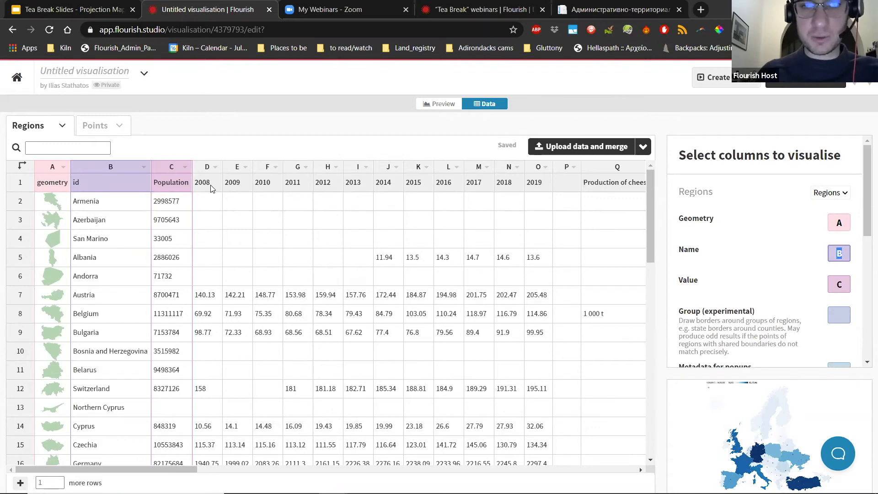
type("D")
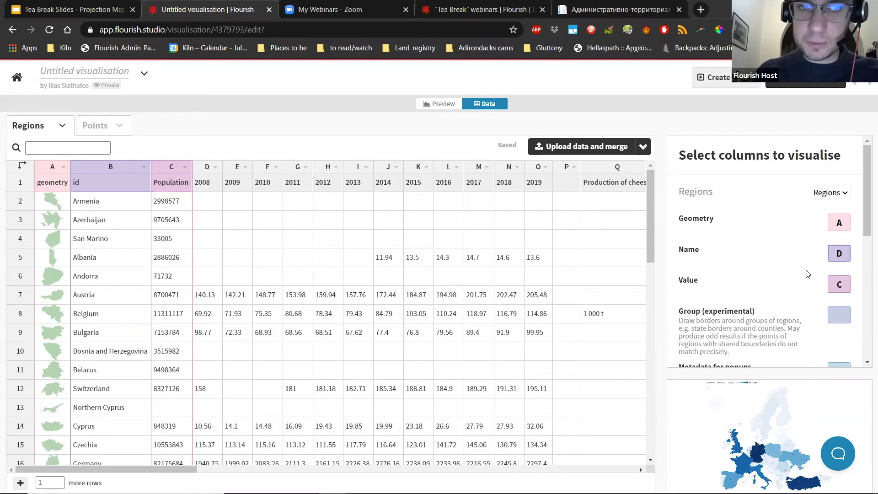
key("ctrl+a")
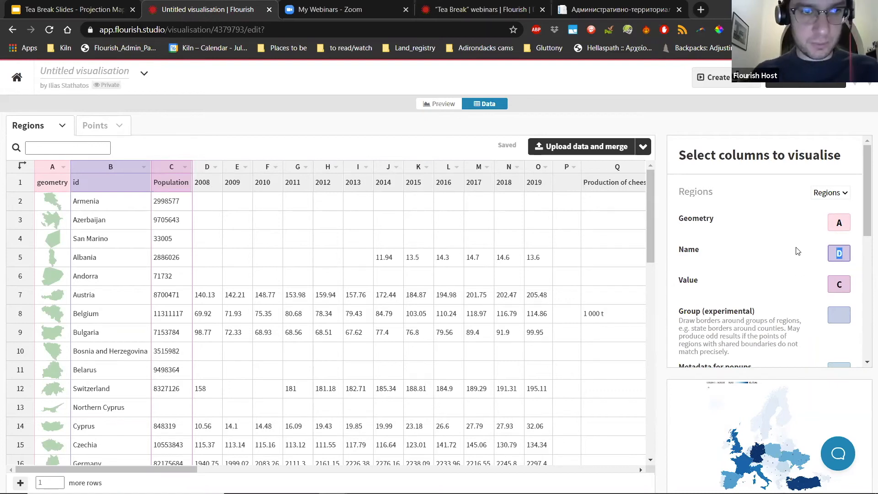
type("B")
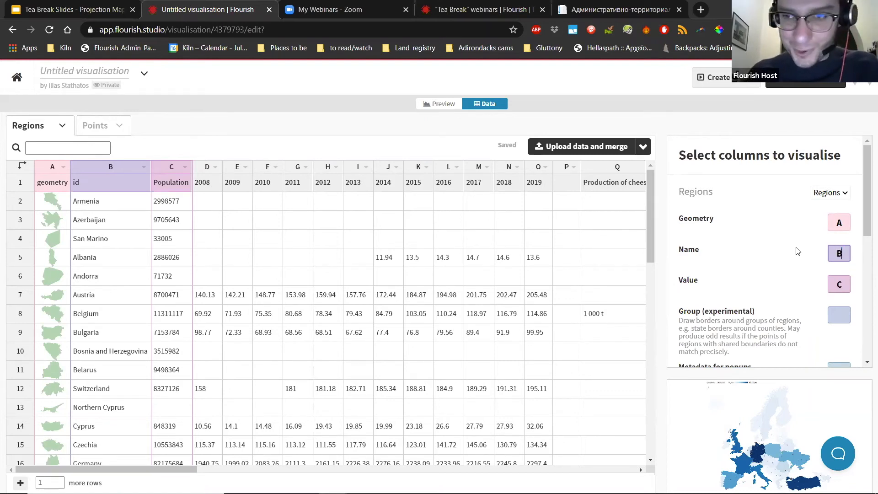
key("Tab")
type("D")
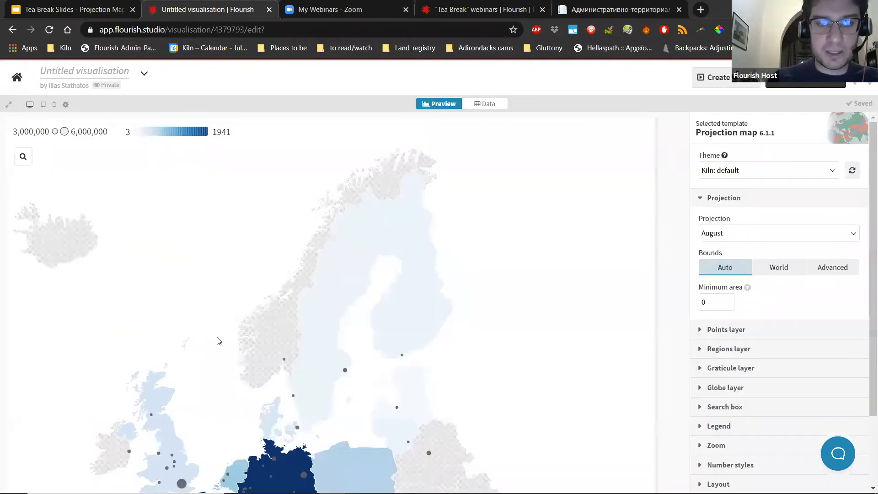
Step: Compare the 2008 column in the Regions sheet with the shading of countries on the map preview
left_click(485, 104)
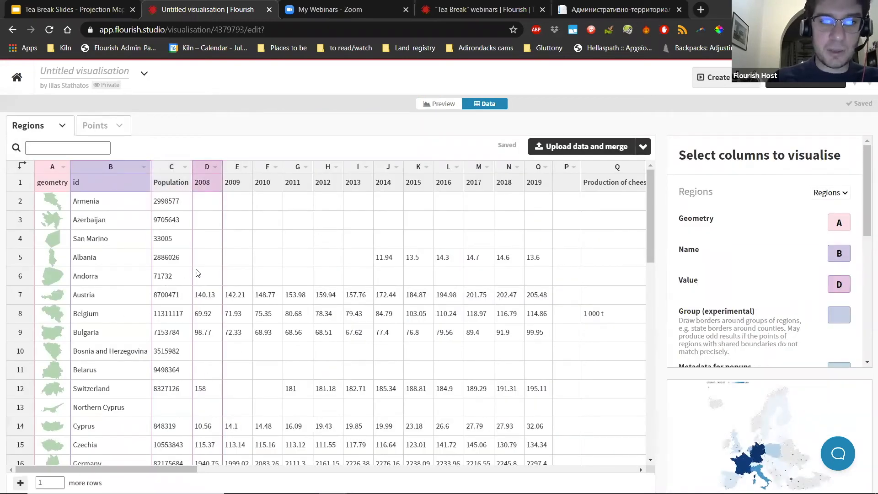
left_click(240, 284)
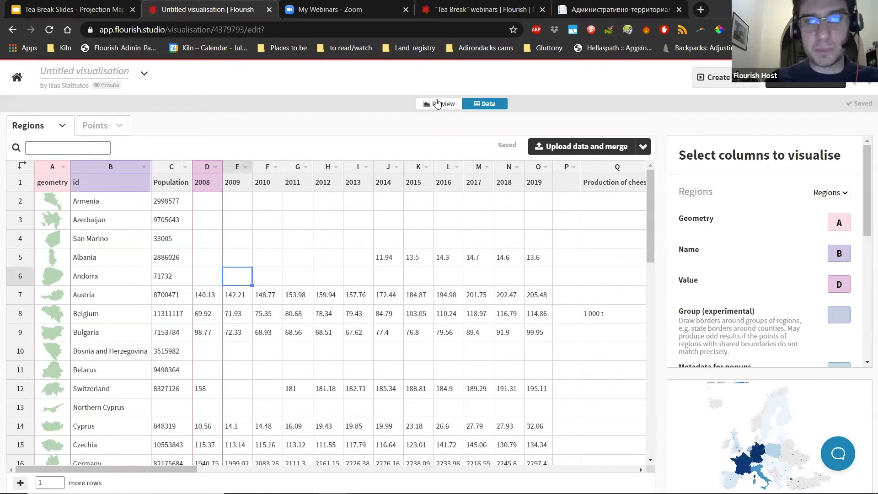
left_click(438, 104)
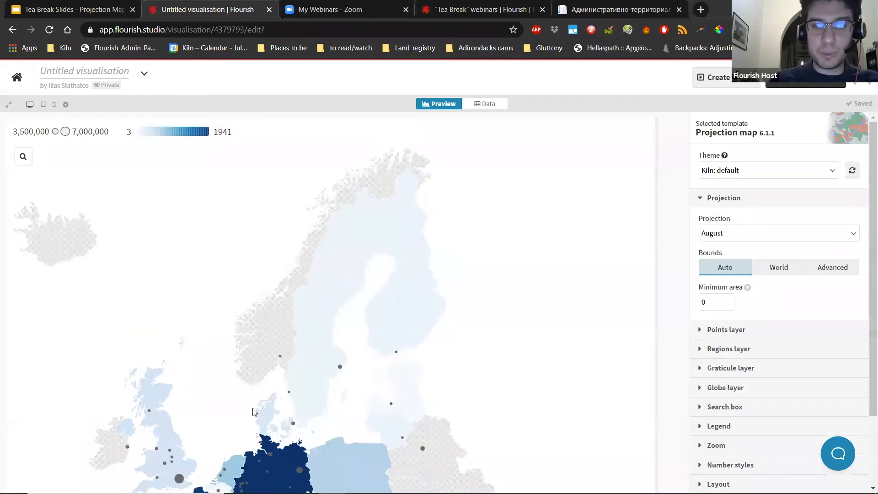
scroll(190, 316, "down", 3)
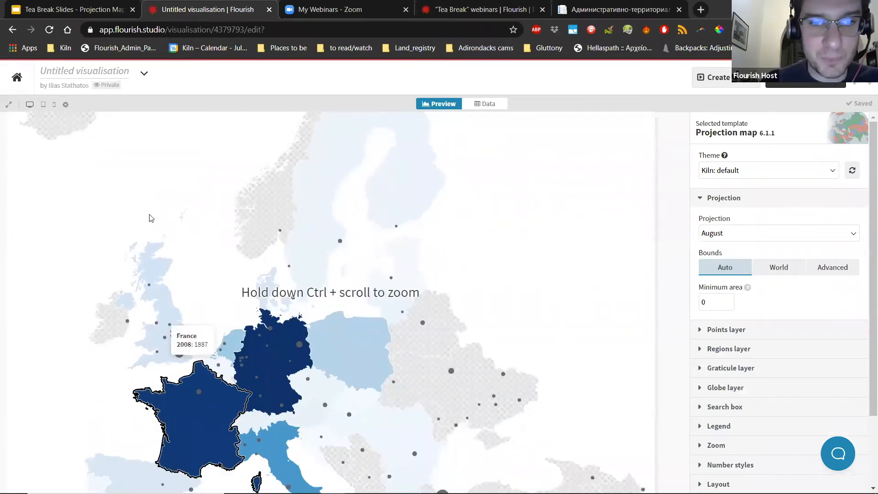
scroll(100, 394, "down", 2)
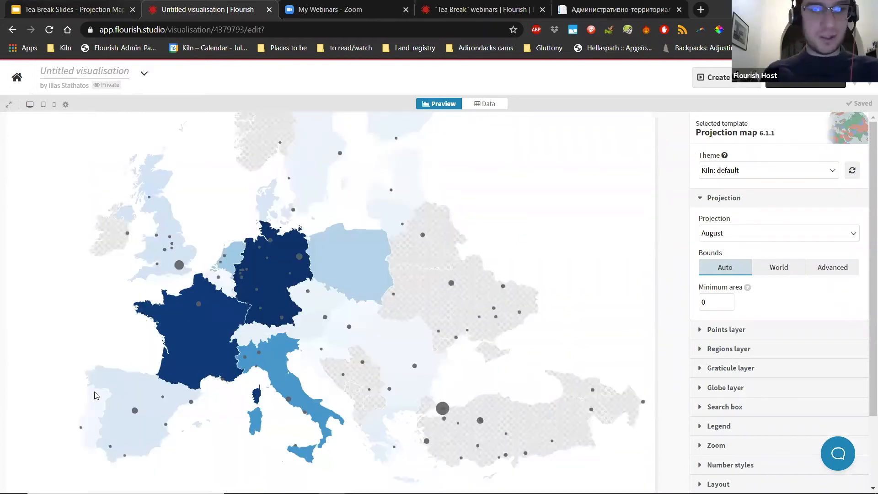
Step: Switch to the Google Slides presentation and view the "Colors and Values" and "Values: Categorical or Numeric" slides
key("ctrl+shift+Tab")
left_click(94, 395)
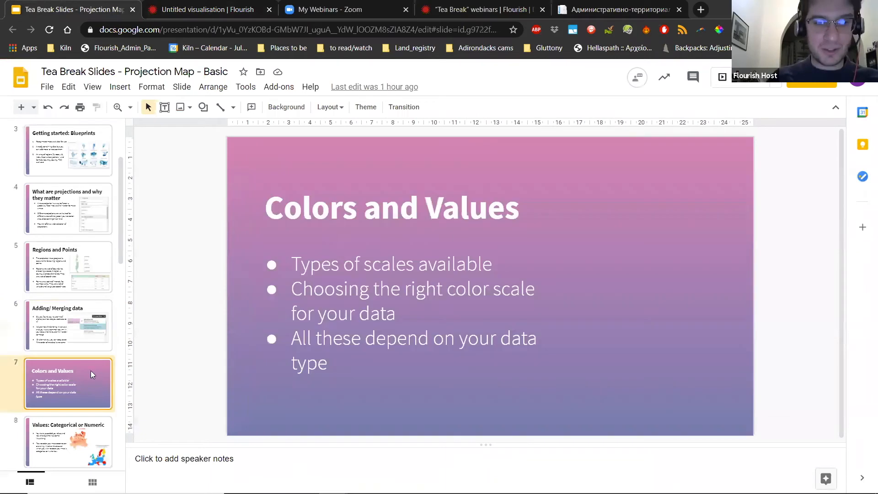
scroll(76, 394, "down", 1)
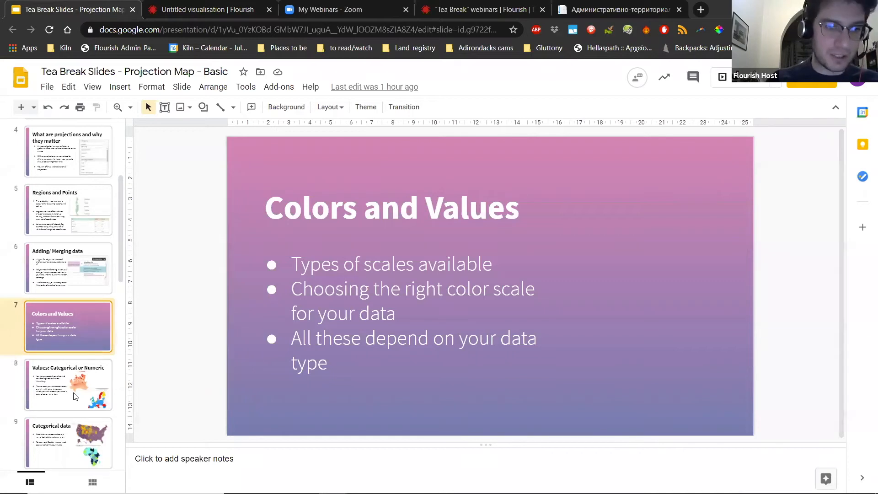
left_click(76, 397)
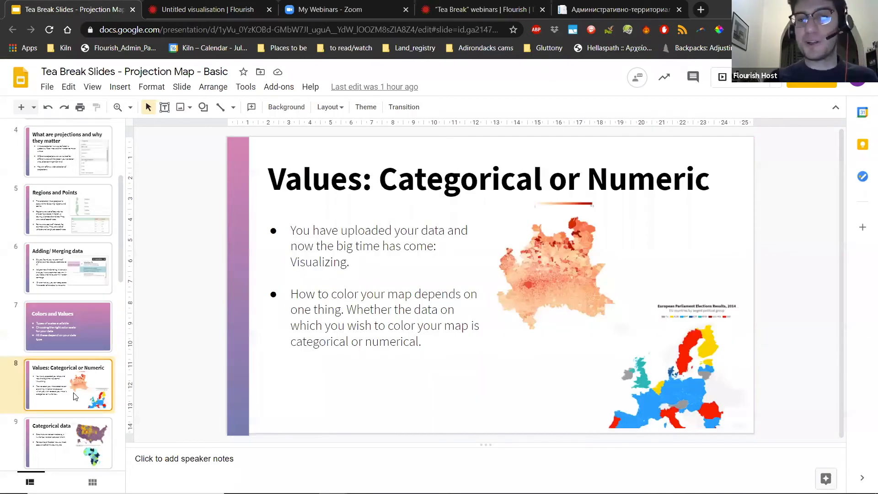
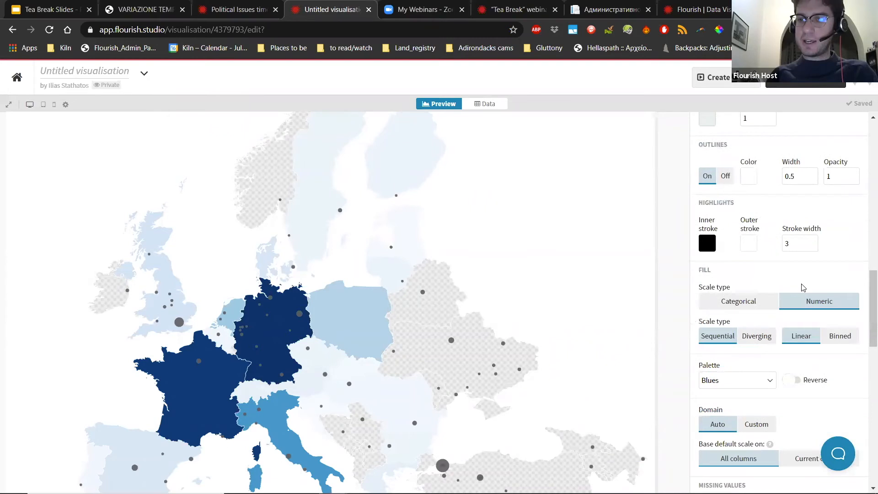
Step: Set the regions' fill scale type to Categorical and open its colour palette for editing
scroll(758, 247, "down", 1)
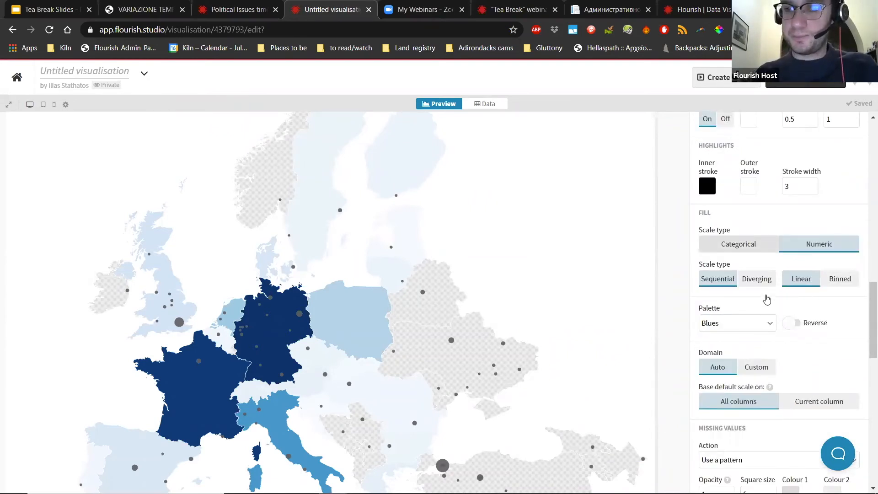
left_click(758, 247)
left_click(755, 280)
left_click(752, 297)
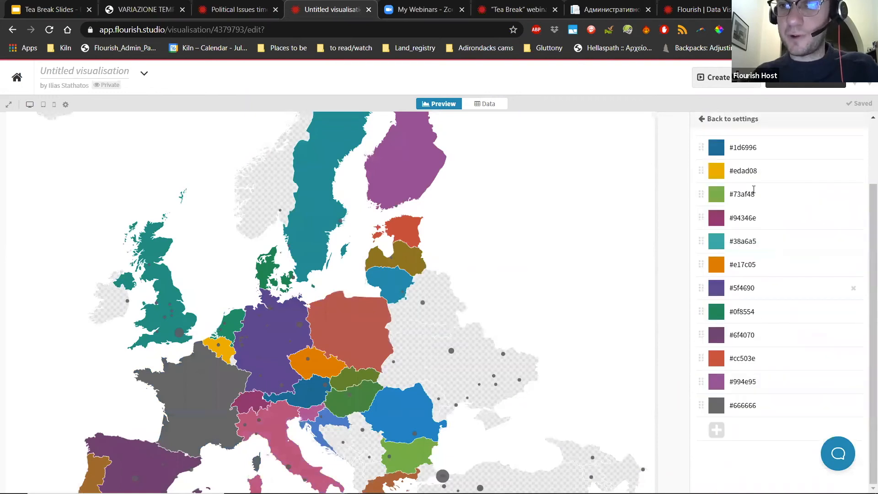
Step: Change the first colour of the categorical palette to black and return to the map settings
double_click(746, 148)
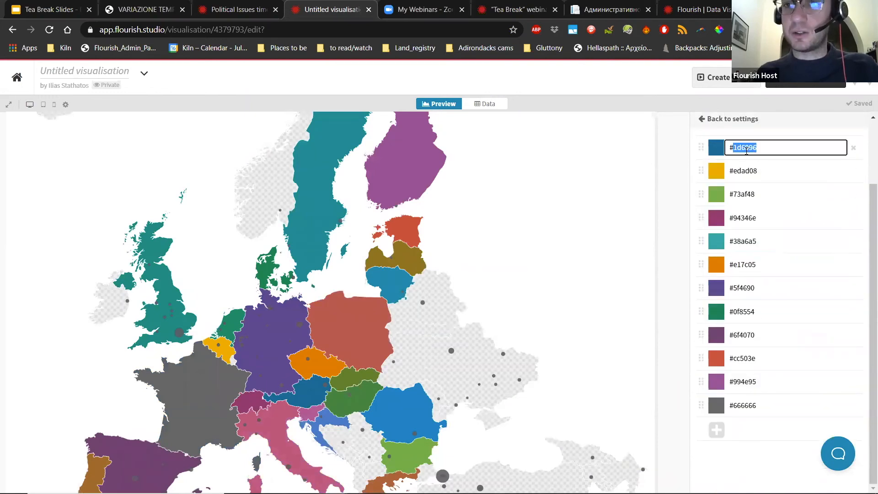
type("0000")
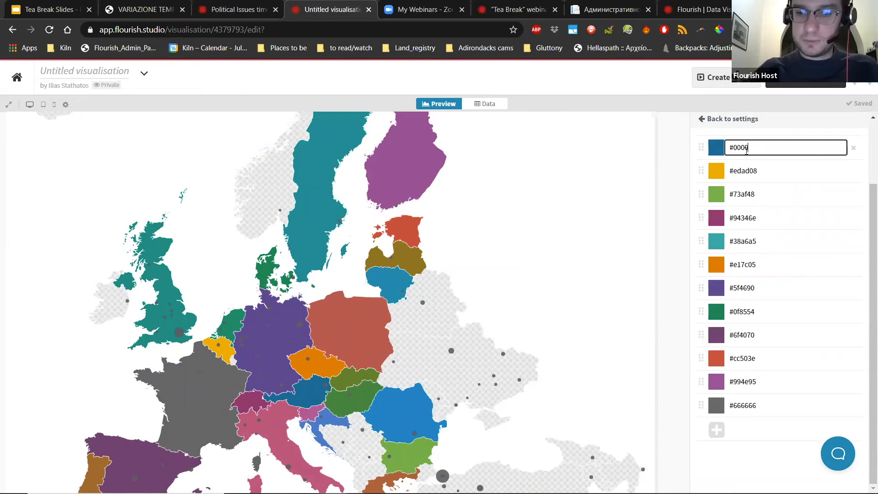
type("0")
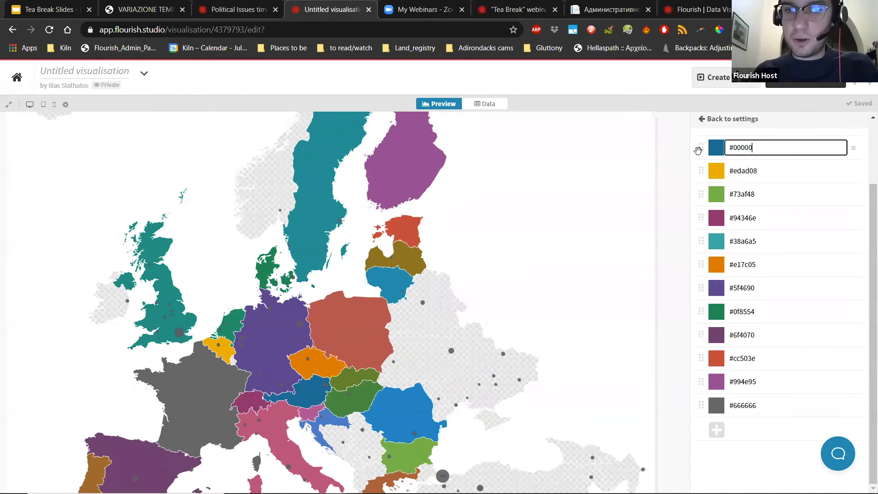
left_click(701, 124)
left_click(703, 129)
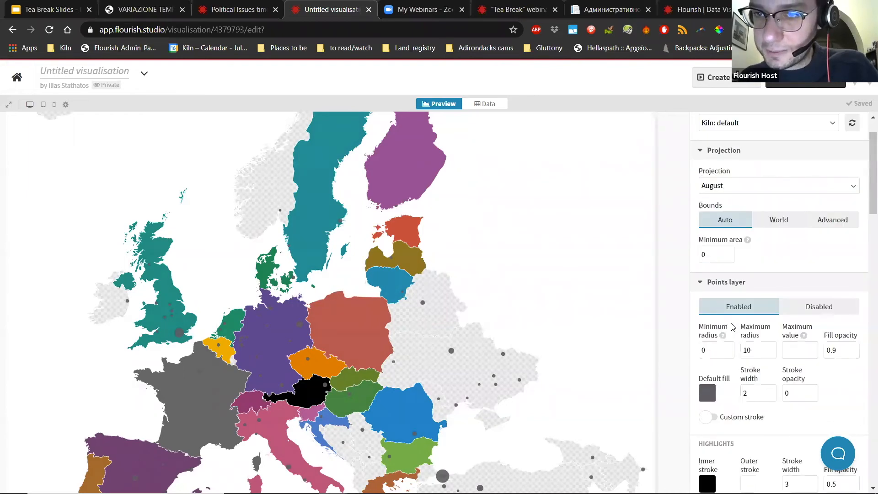
Step: Review the Regions layer's categorical fill settings and view the US Political Issues by County map as an example
scroll(732, 325, "down", 6)
scroll(734, 323, "up", 6)
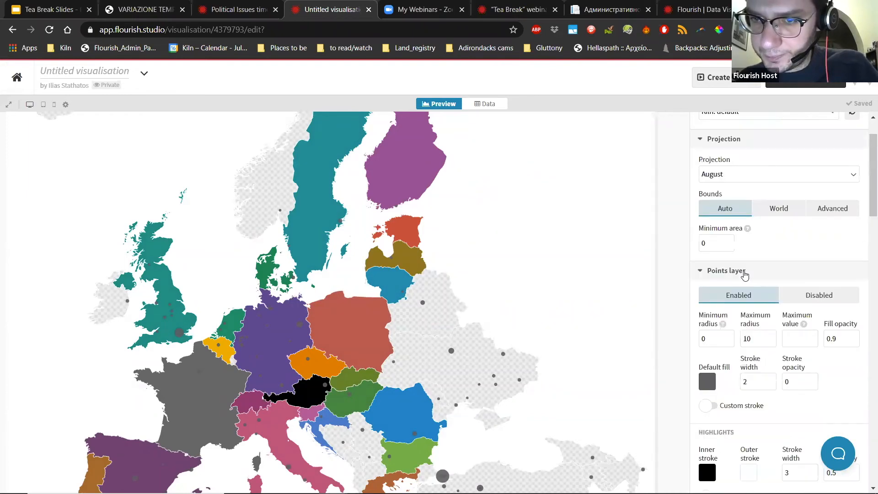
scroll(741, 372, "down", 3)
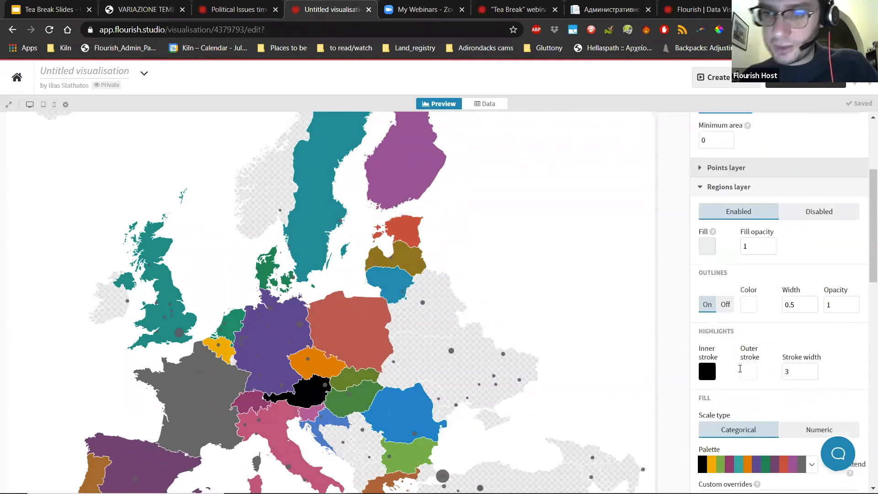
scroll(740, 368, "down", 1)
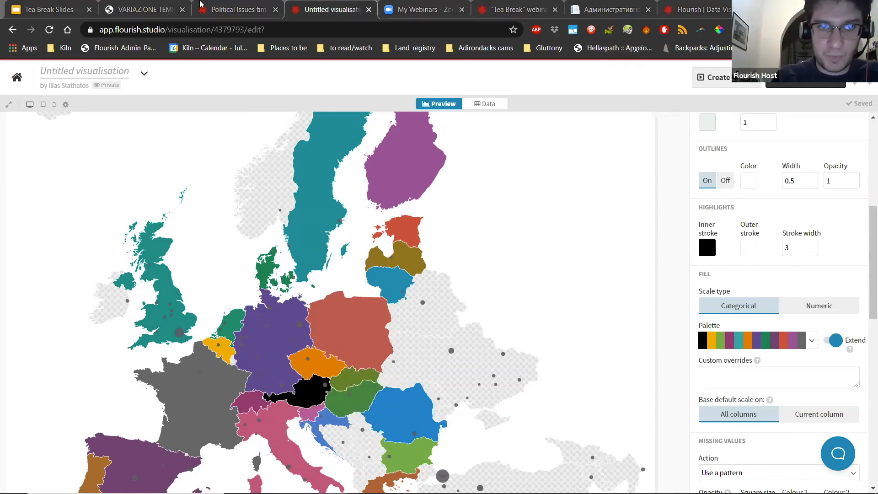
left_click(200, 4)
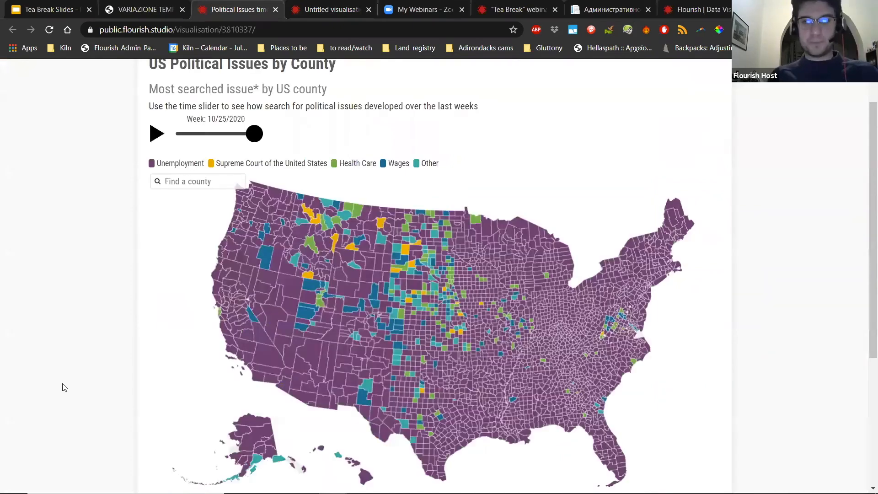
Step: Open the Cheese_production_in_Europe map linked in the "Coloring for numerical scales" slide and show its Regions layer fill settings
key("ctrl+1")
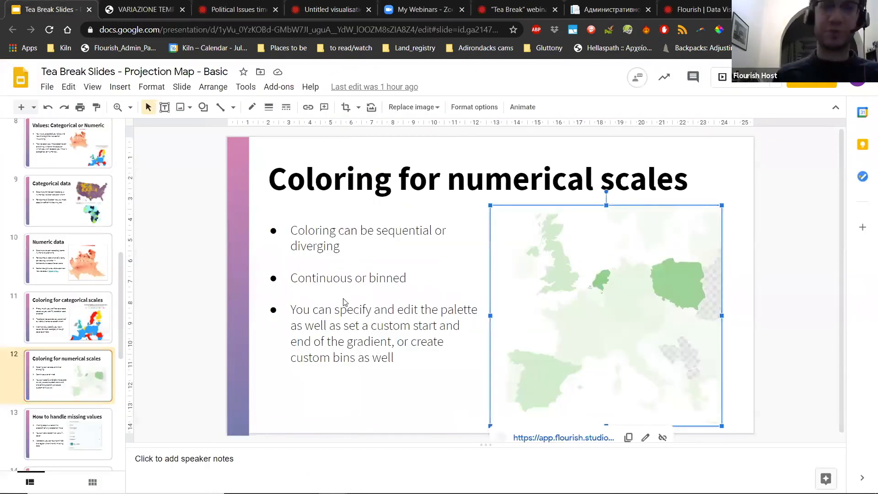
key("alt+Return")
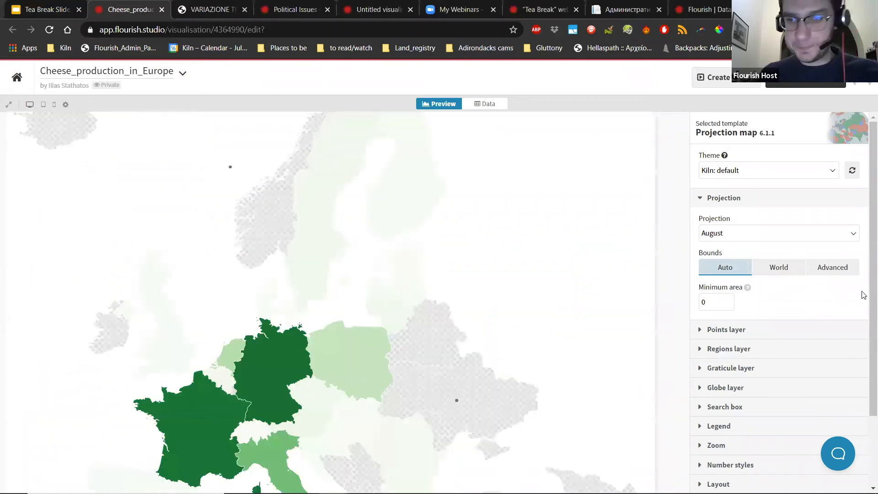
left_click(781, 346)
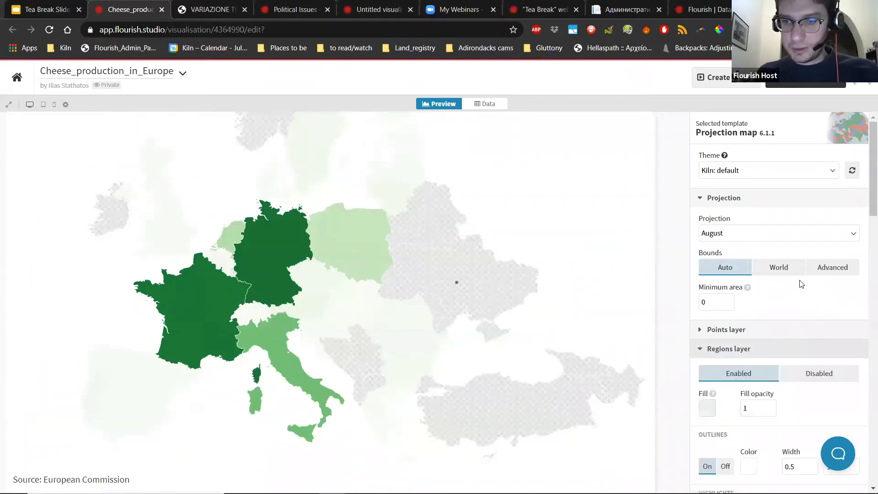
scroll(800, 284, "down", 7)
scroll(809, 267, "down", 1)
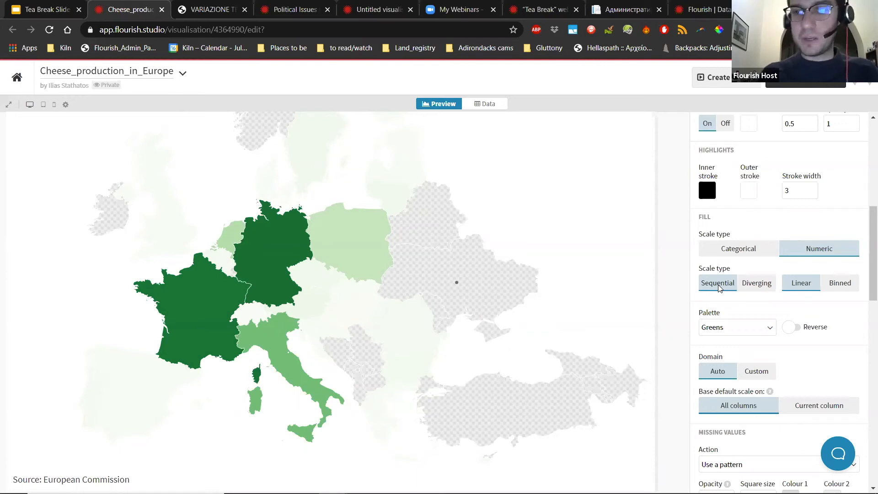
Step: Try the Diverging scale type and the Reds palette on the regions' fill, restoring Sequential and Greens after each
left_click(752, 285)
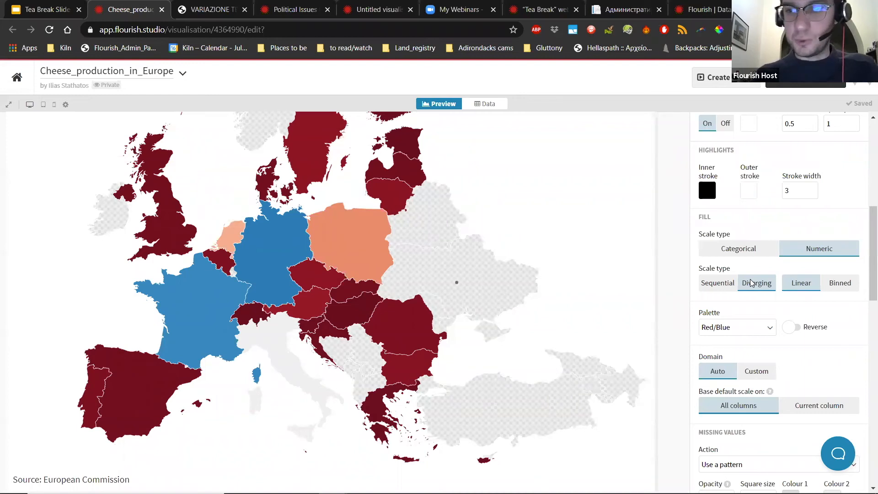
left_click(722, 281)
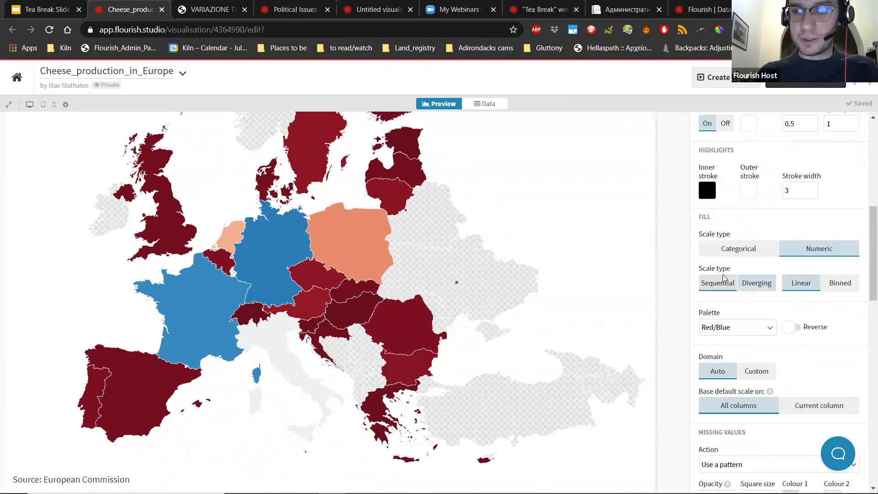
scroll(769, 323, "down", 1)
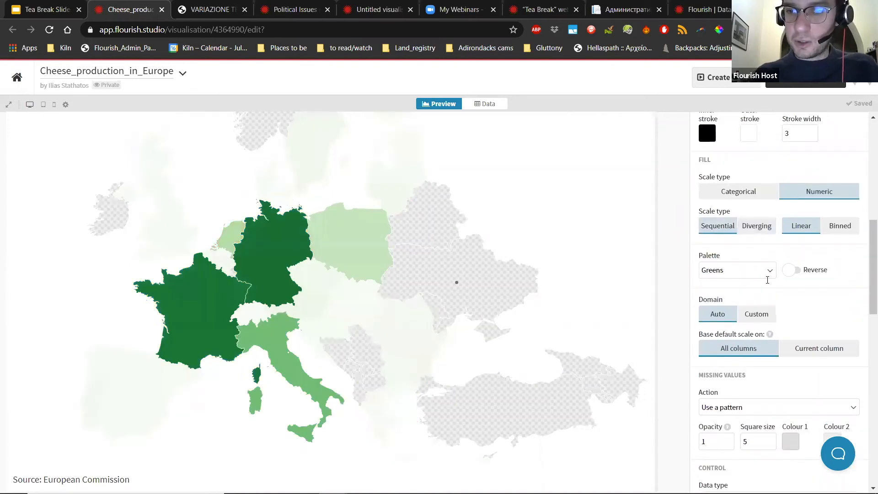
left_click(772, 275)
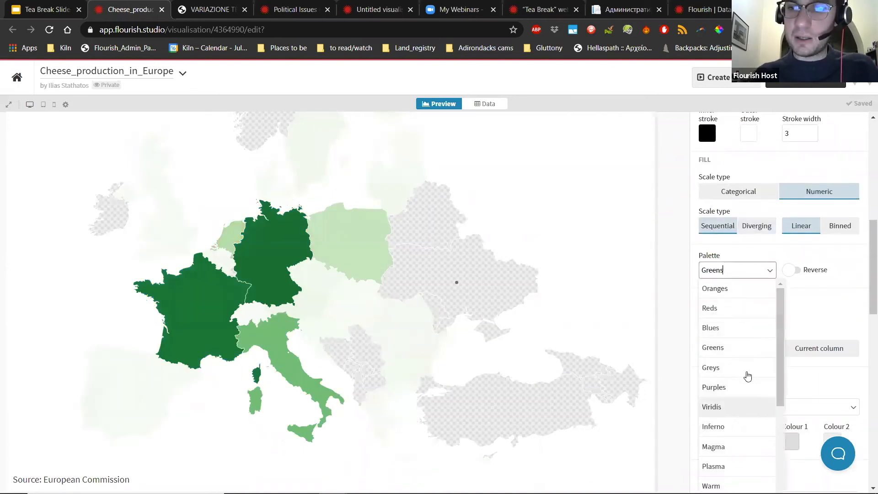
scroll(745, 357, "down", 3)
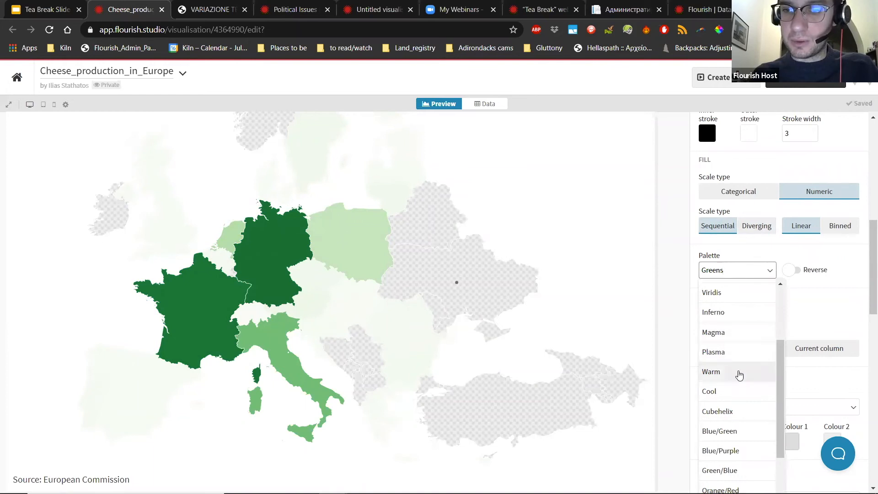
scroll(738, 363, "up", 3)
left_click(734, 311)
left_click(743, 274)
left_click(733, 342)
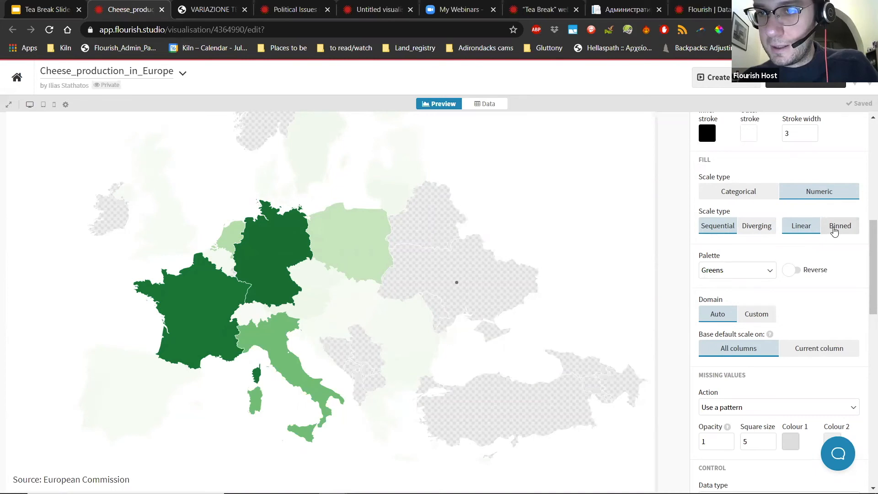
Step: Change the regions' sequential colour scale from Linear to Binned
left_click(834, 228)
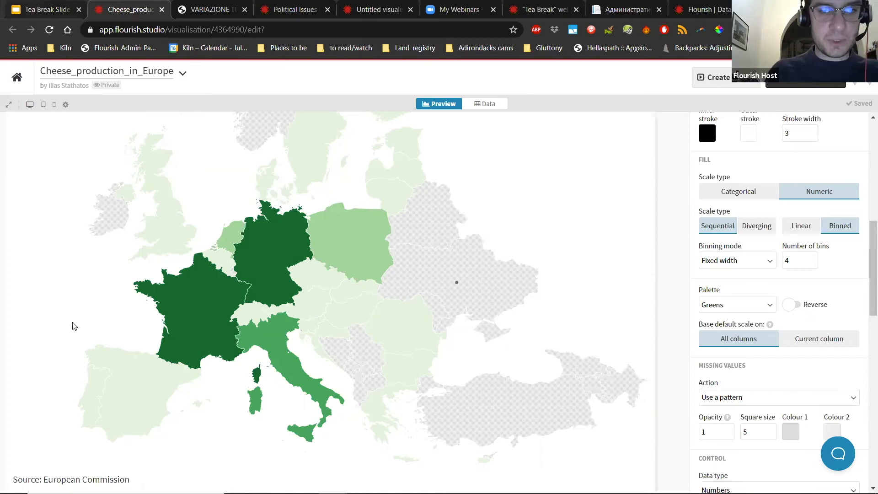
Step: View the "How to handle missing values" slide in the Google Slides presentation and return to the cheese production map
key("ctrl+shift+Tab")
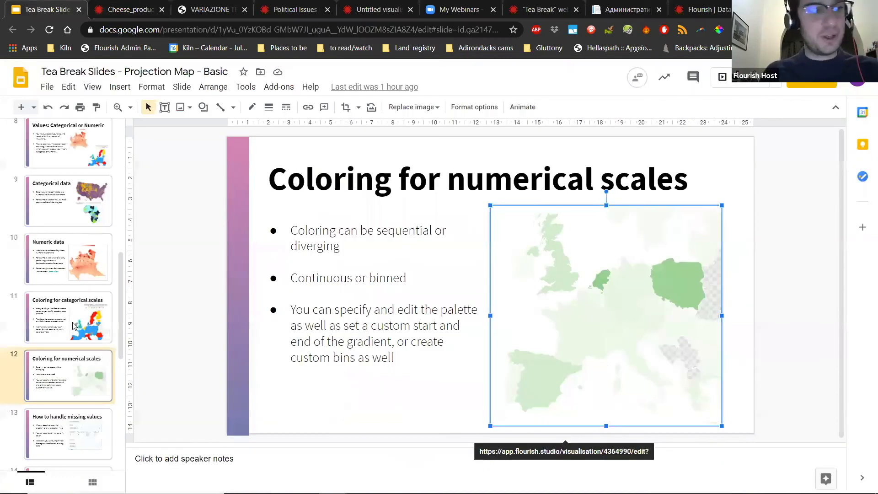
key("Page_Down")
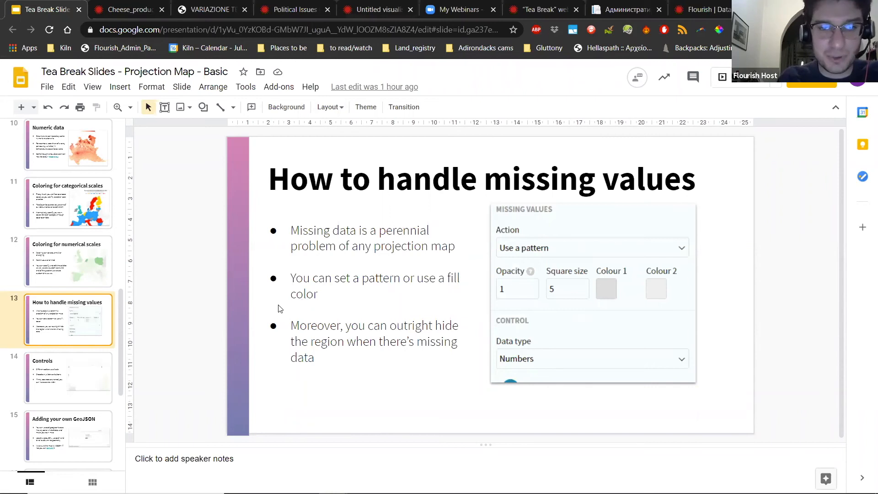
key("ctrl+Tab")
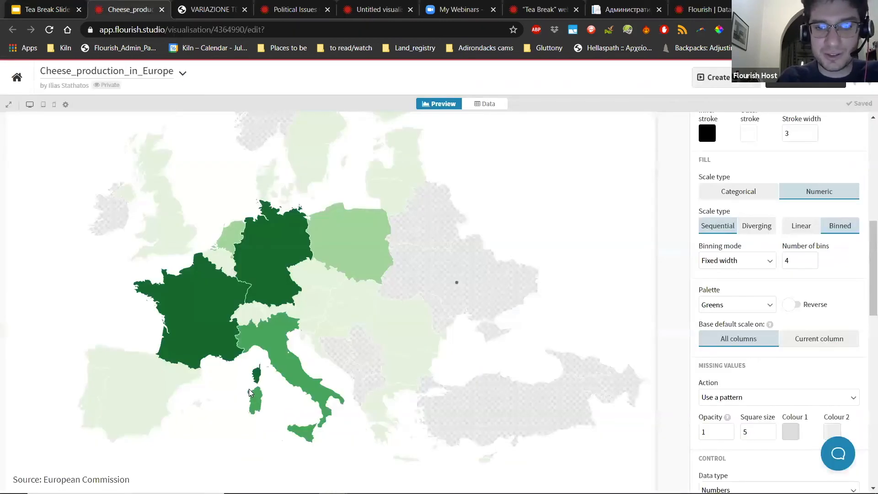
Step: Examine the missing-values actions available for the Regions layer and the patterned countries on the map preview
scroll(743, 360, "down", 1)
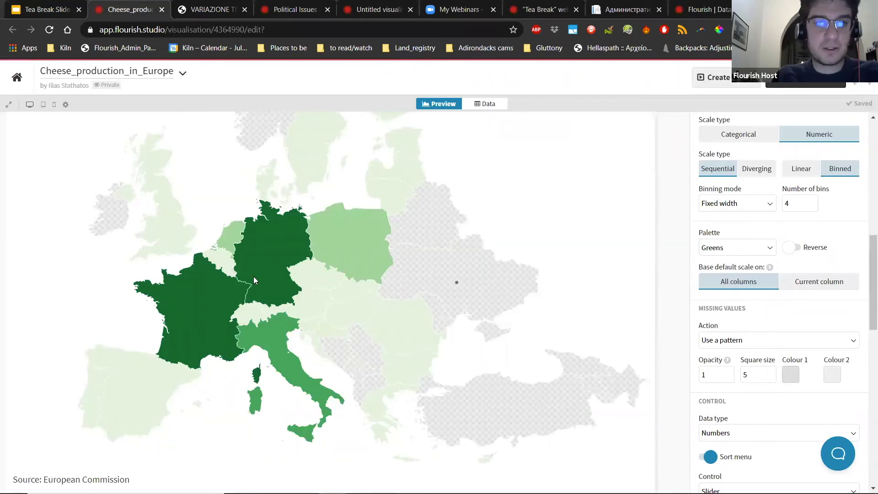
left_click(467, 105)
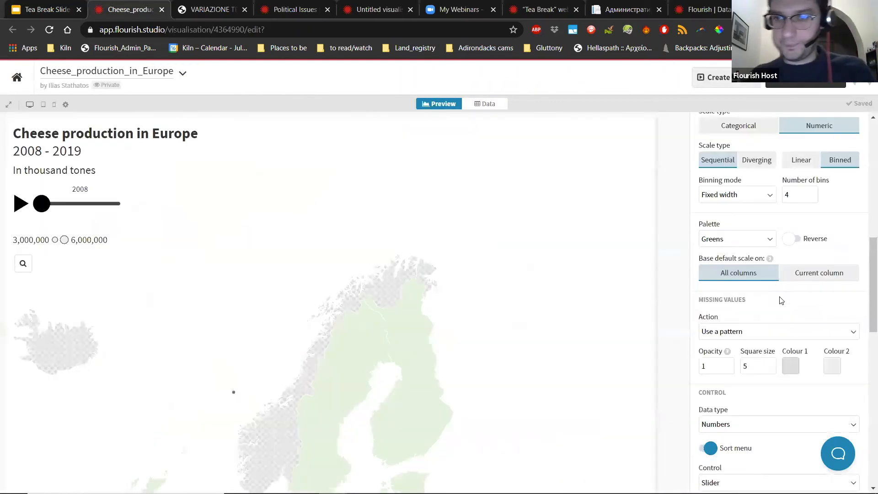
scroll(756, 308, "up", 5)
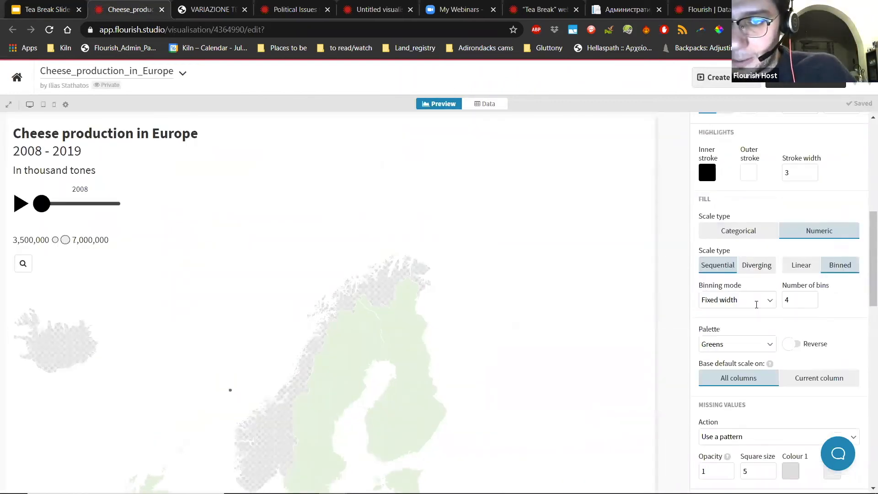
scroll(752, 297, "up", 4)
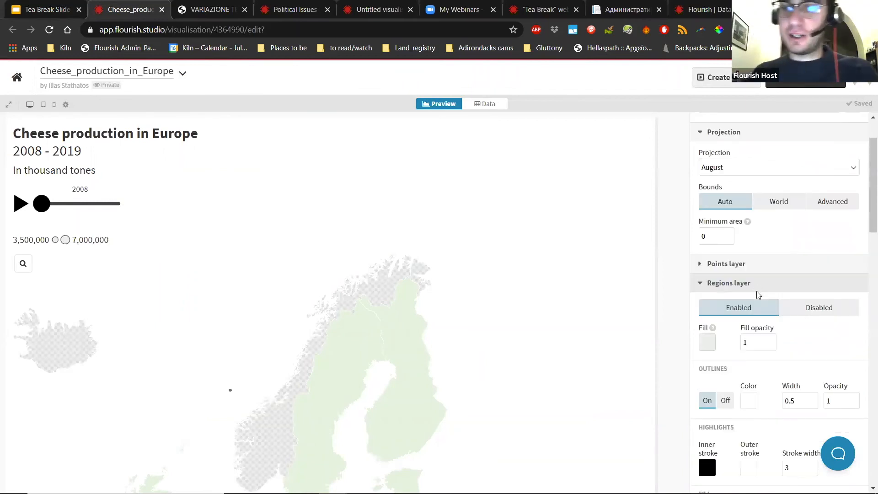
scroll(757, 307, "down", 10)
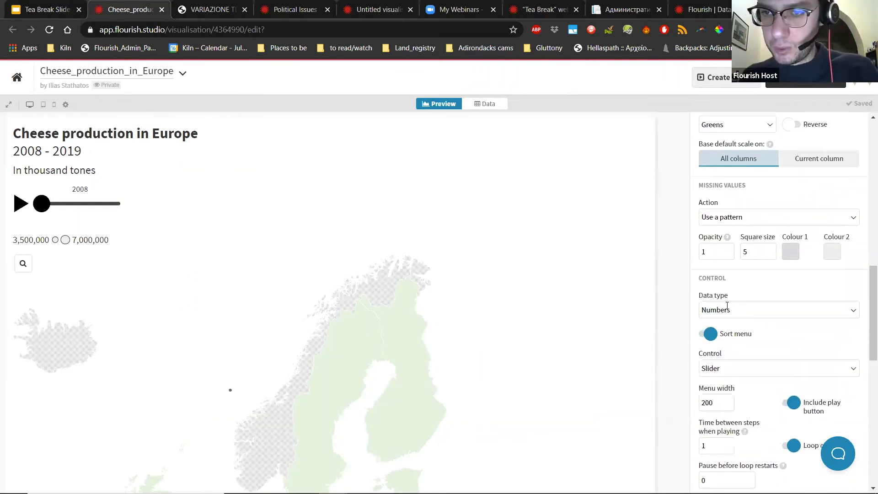
scroll(736, 229, "down", 3)
scroll(737, 193, "up", 3)
left_click(778, 217)
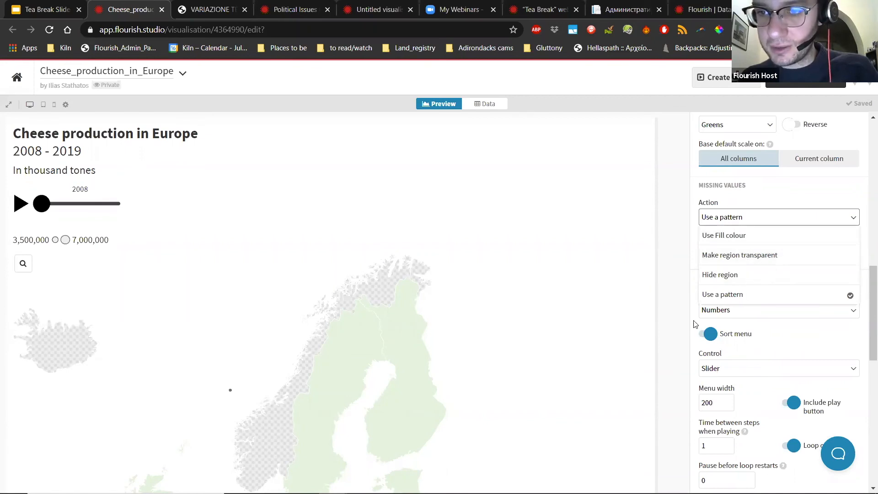
left_click(681, 310)
scroll(311, 403, "down", 1)
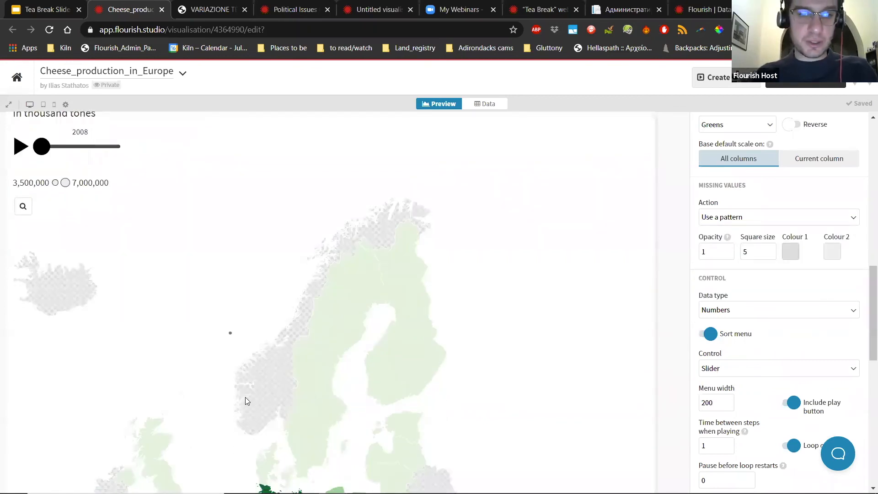
left_click(790, 218)
left_click(664, 291)
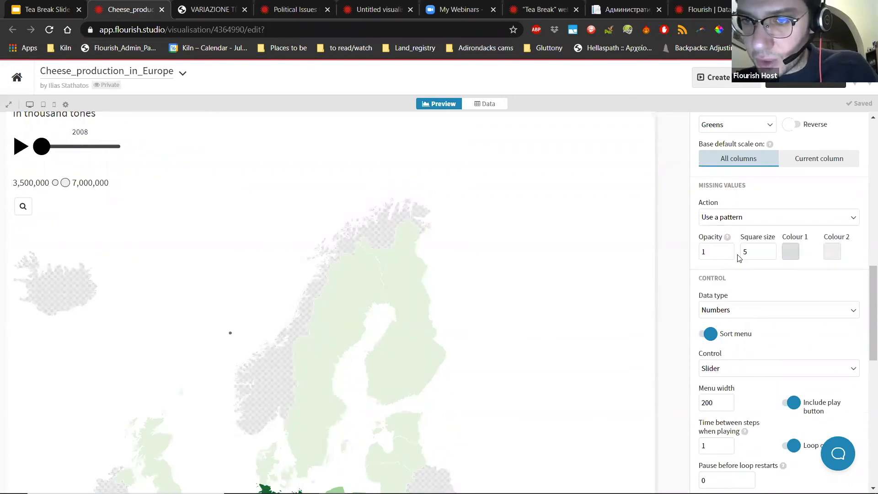
Step: Set the square size of the missing-values pattern to 9
left_click(772, 250)
left_click(772, 251)
left_click(772, 251)
left_click(772, 250)
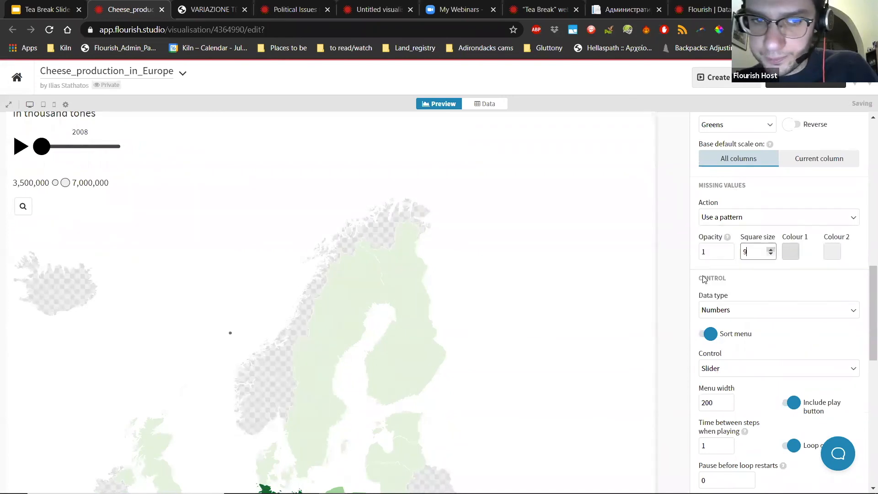
Step: Try the Hide region and Make region transparent actions for the regions' missing values
left_click(814, 214)
left_click(746, 276)
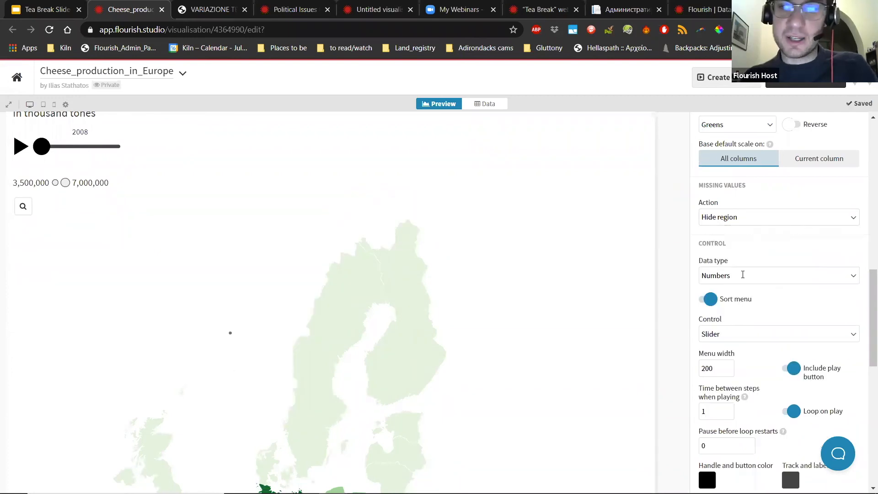
left_click(780, 219)
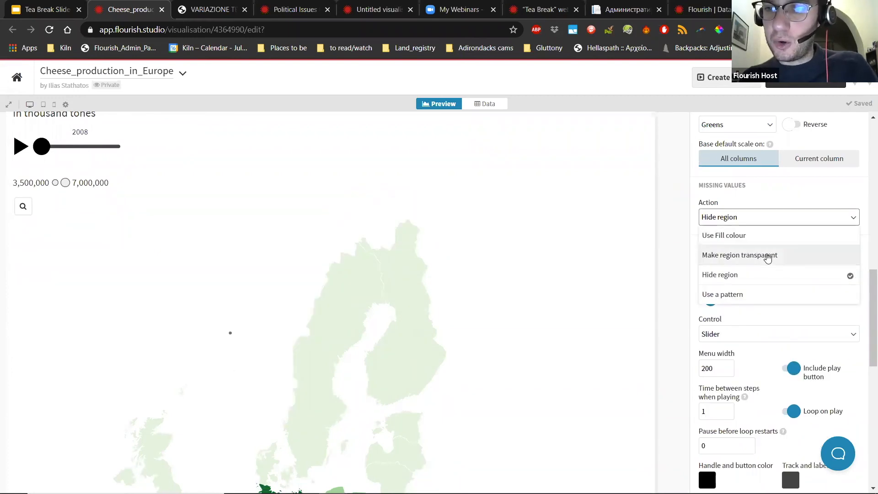
left_click(767, 255)
Step: Set the missing-values action to Use Fill colour and look over the countries on the map preview
left_click(773, 221)
left_click(763, 235)
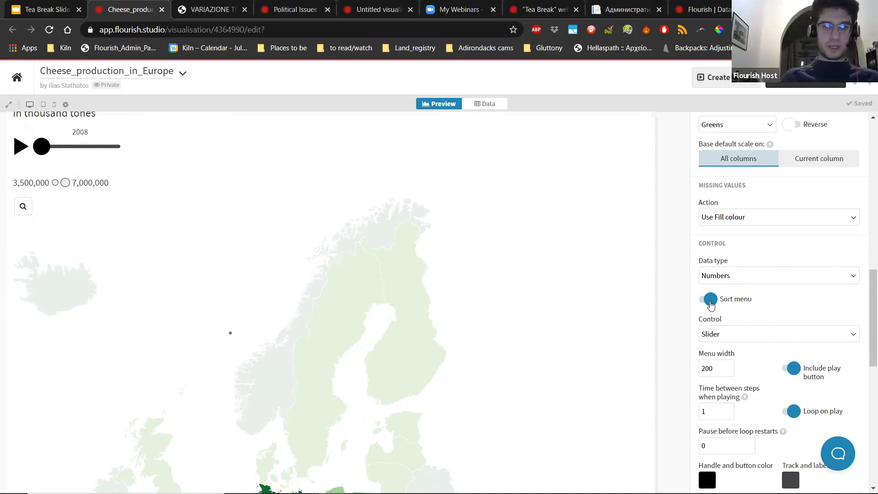
scroll(334, 256, "down", 1)
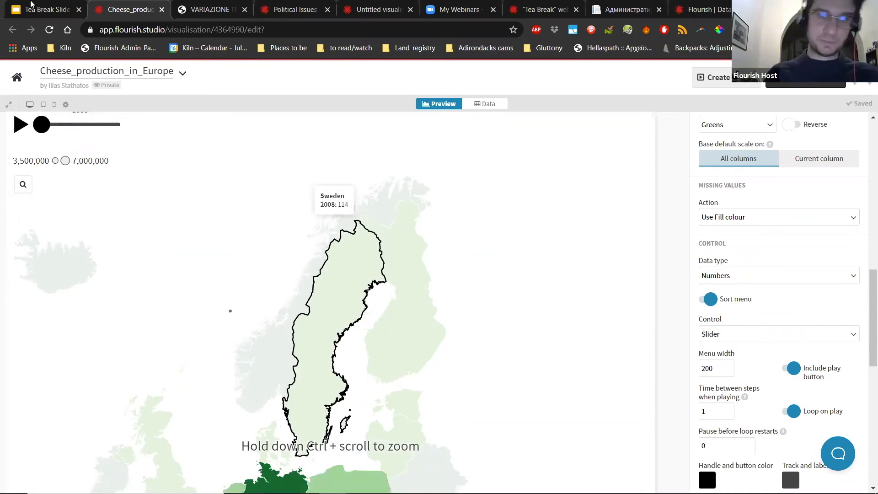
scroll(87, 352, "down", 3)
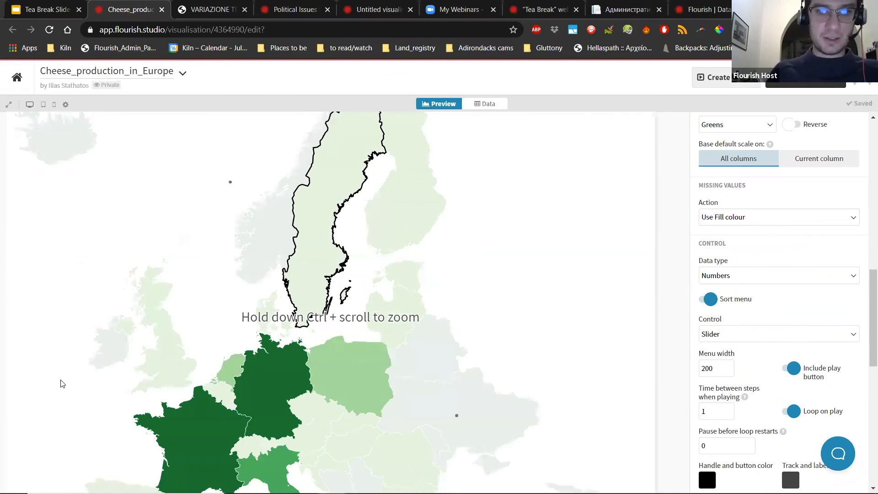
Step: View the "Controls" slide in the Google Slides presentation and return to the cheese production map in Flourish
key("ctrl+1")
left_click(44, 373)
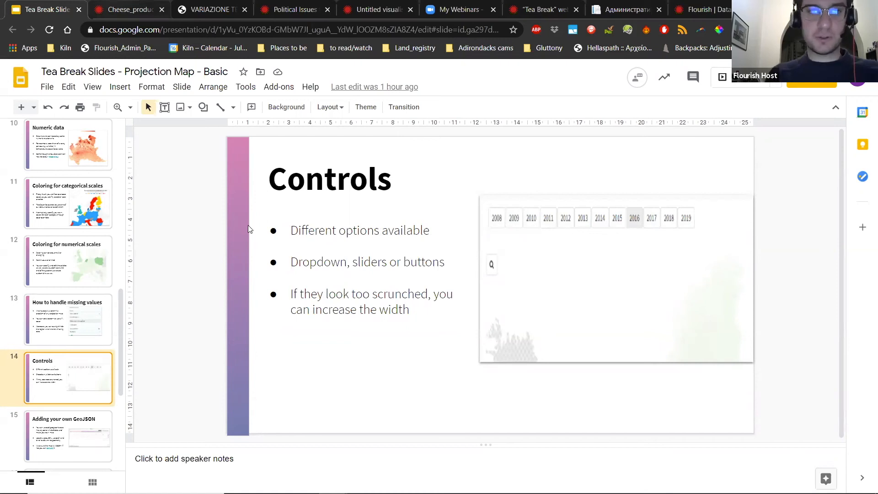
key("ctrl+Tab")
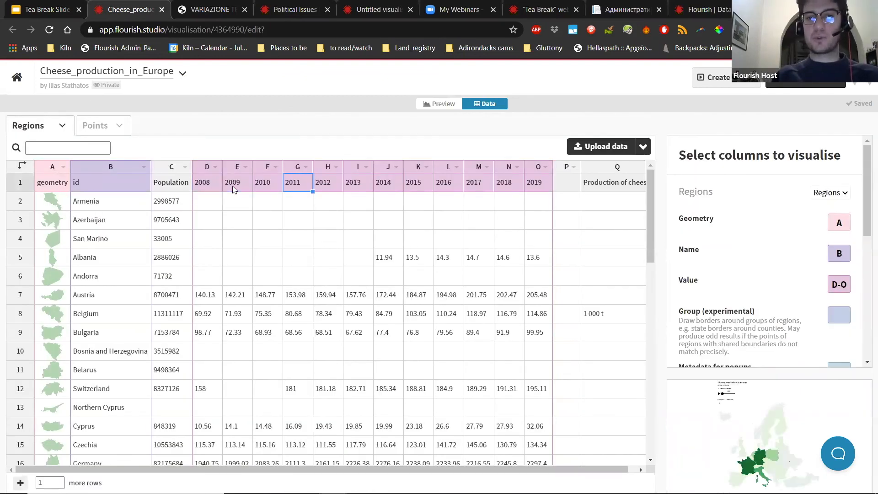
Step: Examine the year columns through 2019 in the Regions data sheet
key("Right")
key("Right")
key("Right")
key("Right")
key("Right")
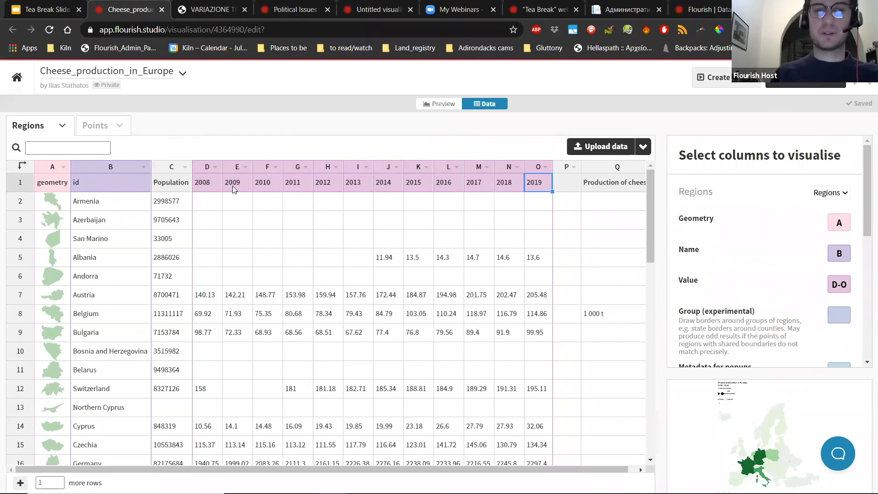
left_click(210, 240)
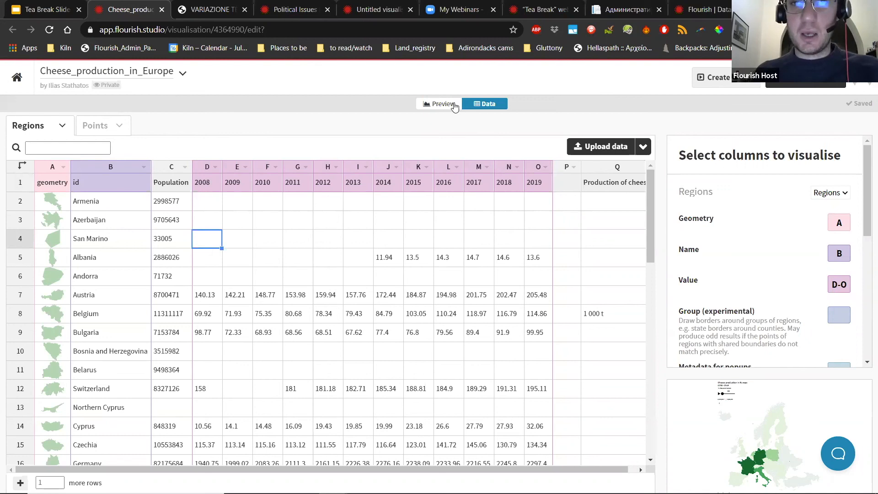
Step: Return to the map preview and inspect the data type options of the regions' control, keeping Numbers
left_click(442, 104)
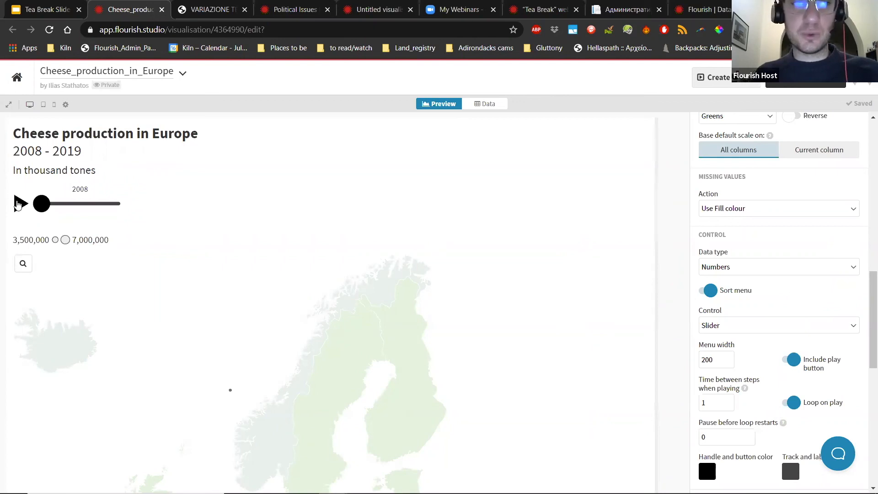
scroll(357, 276, "down", 3)
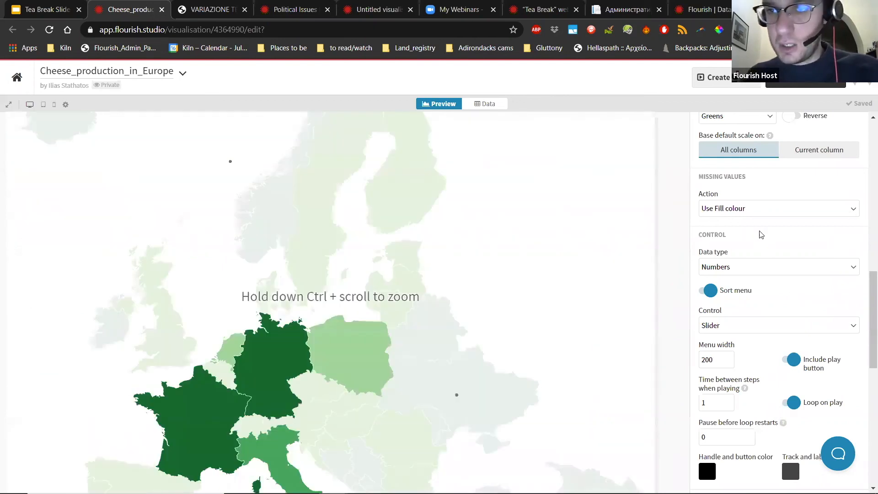
scroll(738, 181, "down", 1)
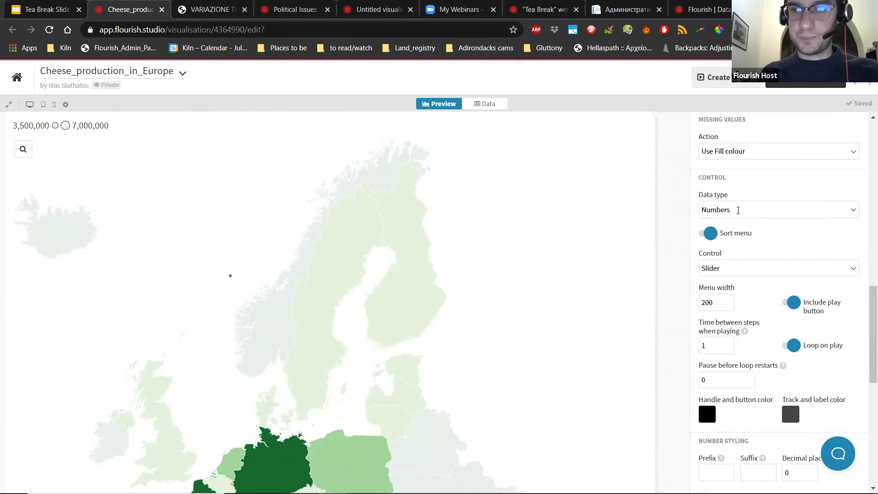
left_click(738, 210)
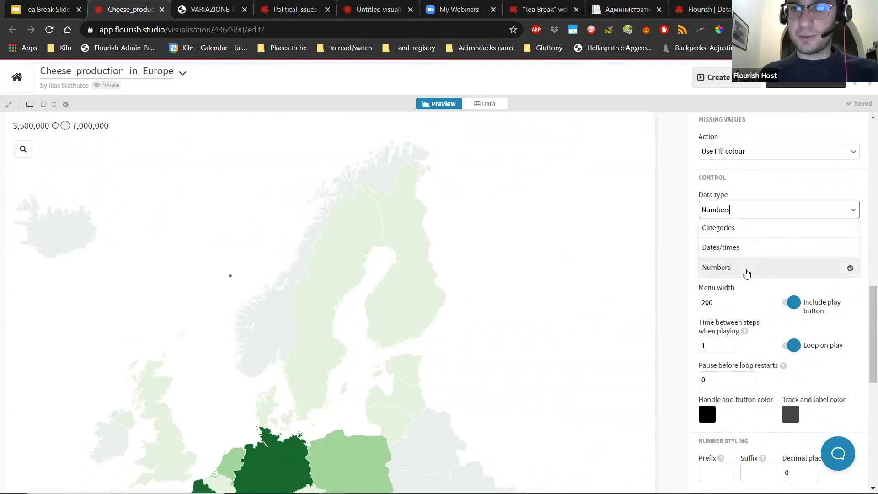
left_click(688, 274)
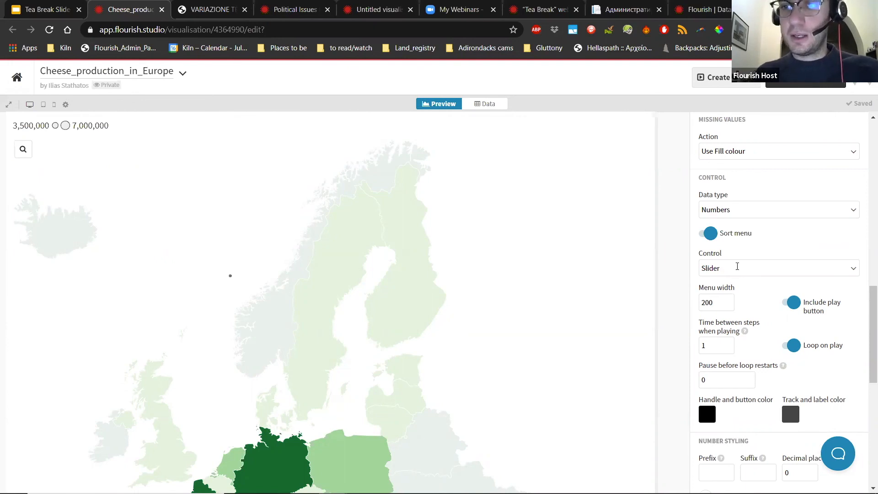
Step: Change the map's year control from Slider to Dropdown menu
scroll(555, 322, "up", 1)
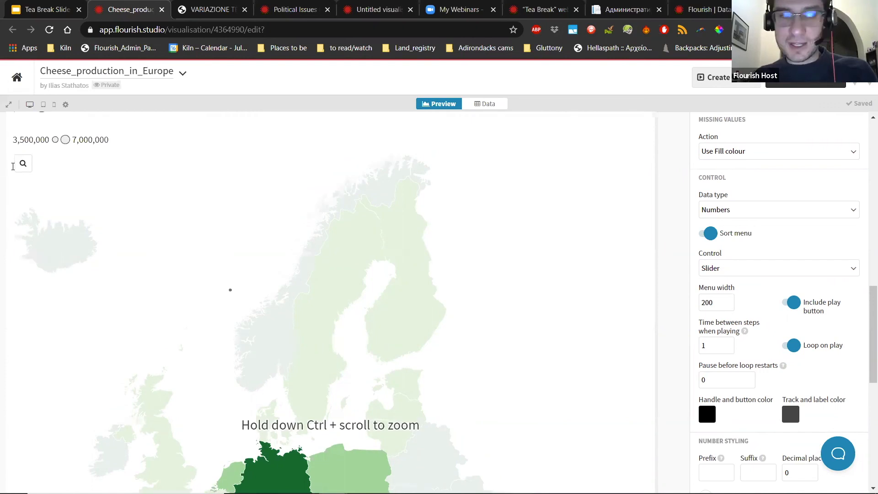
scroll(25, 208, "up", 3)
left_click(810, 269)
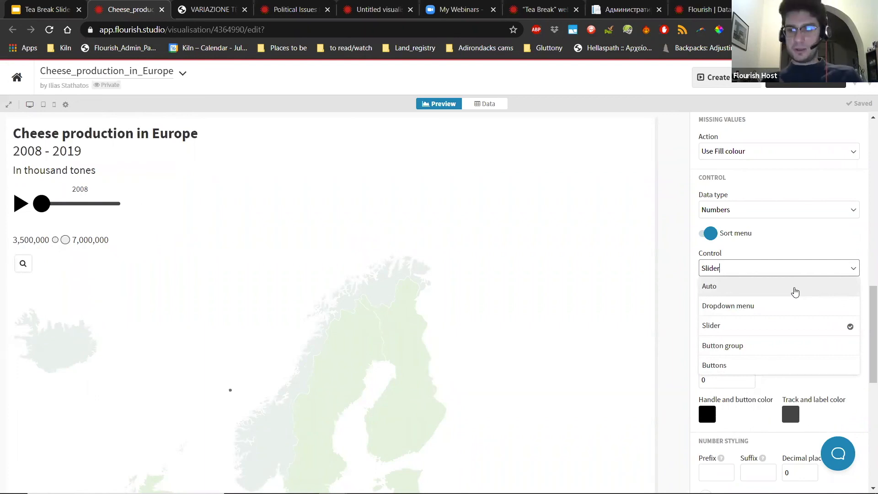
left_click(786, 304)
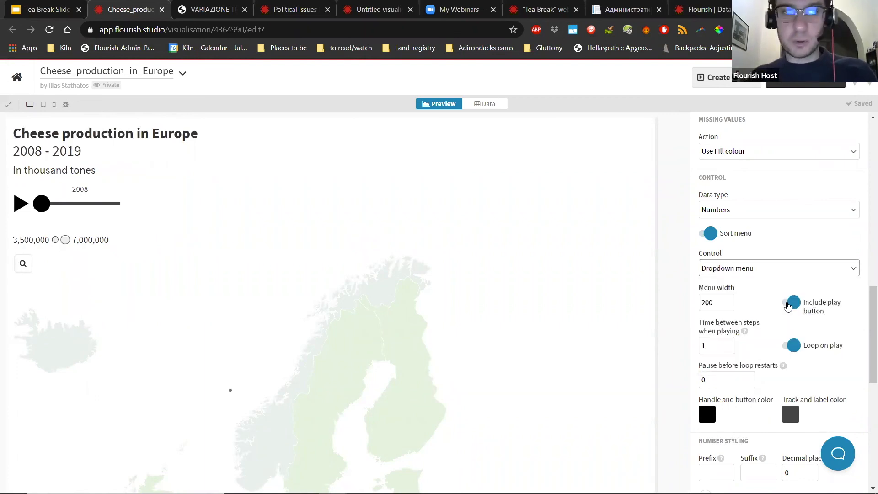
Step: Show the year 2012 on the map with the year dropdown and look over the regions
left_click(79, 206)
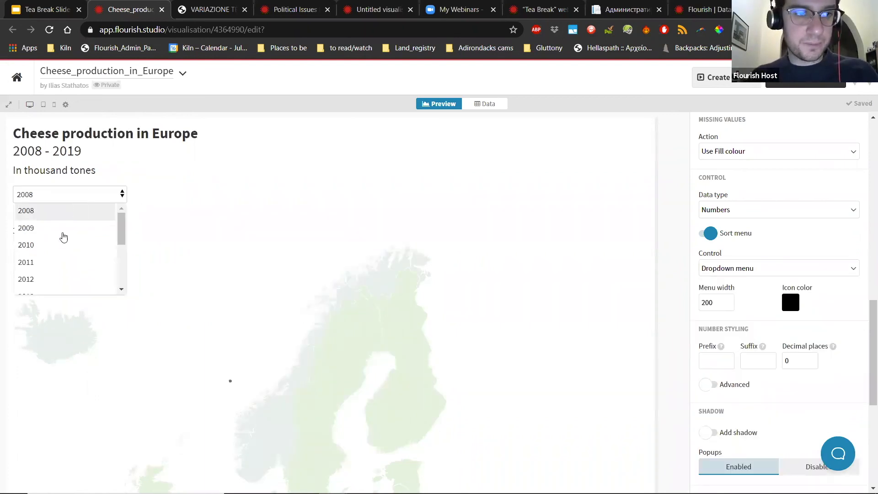
left_click(68, 280)
scroll(222, 317, "down", 1)
scroll(159, 284, "down", 2)
scroll(52, 183, "up", 3)
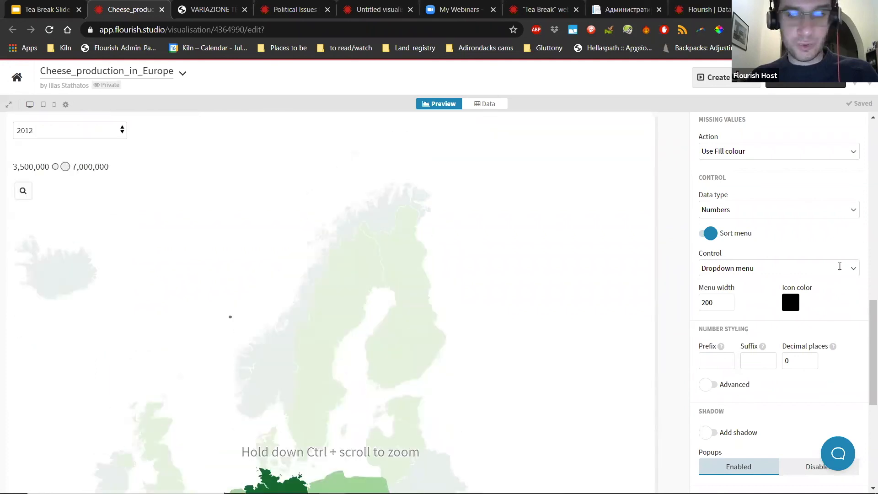
Step: Change the year control to Button group and set its menu width to 600
left_click(784, 269)
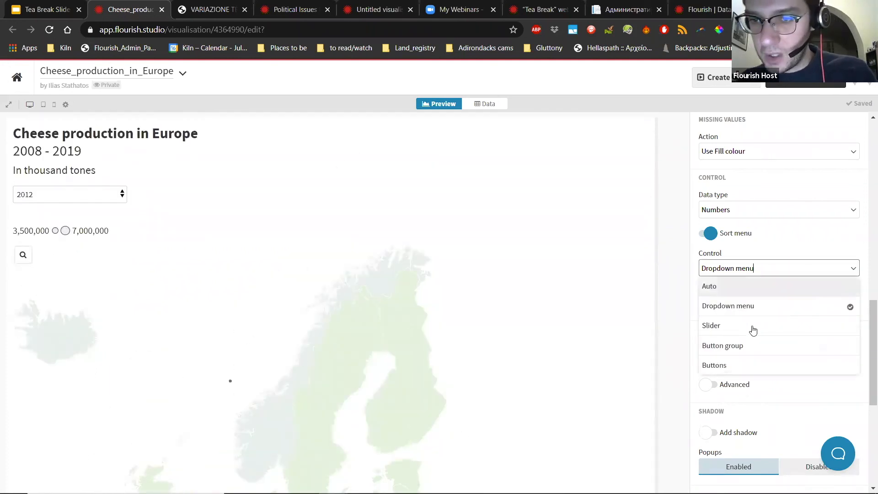
left_click(748, 346)
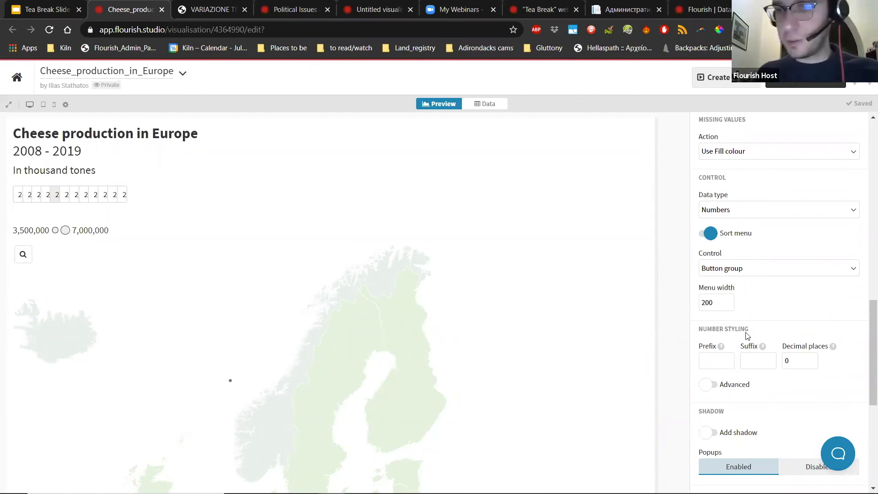
double_click(723, 303)
type("600")
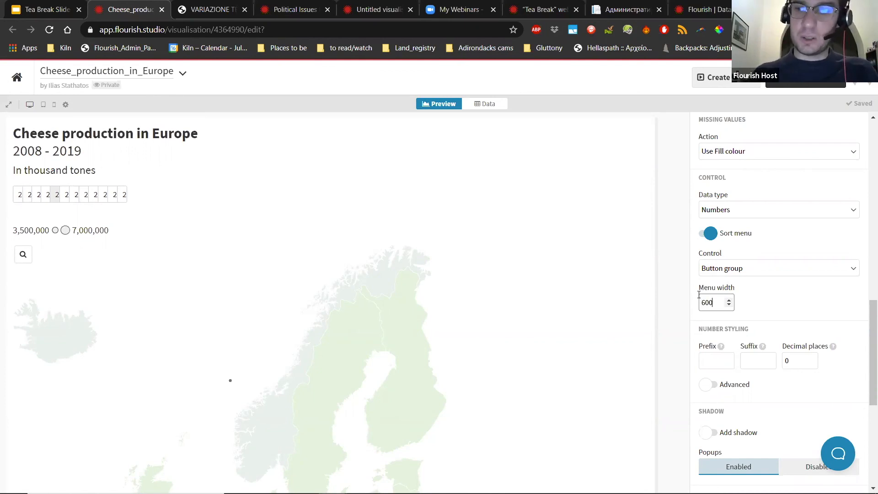
left_click(672, 298)
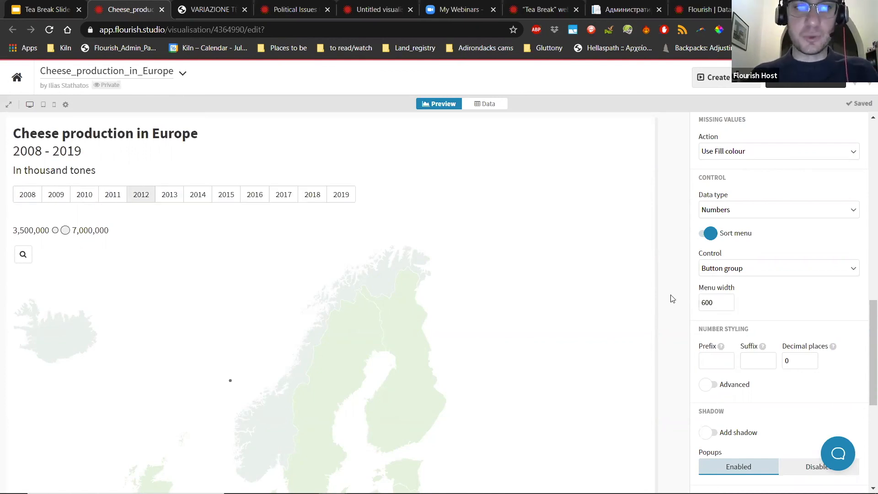
Step: Switch the year control from Button group back to Dropdown menu
left_click(764, 271)
left_click(754, 303)
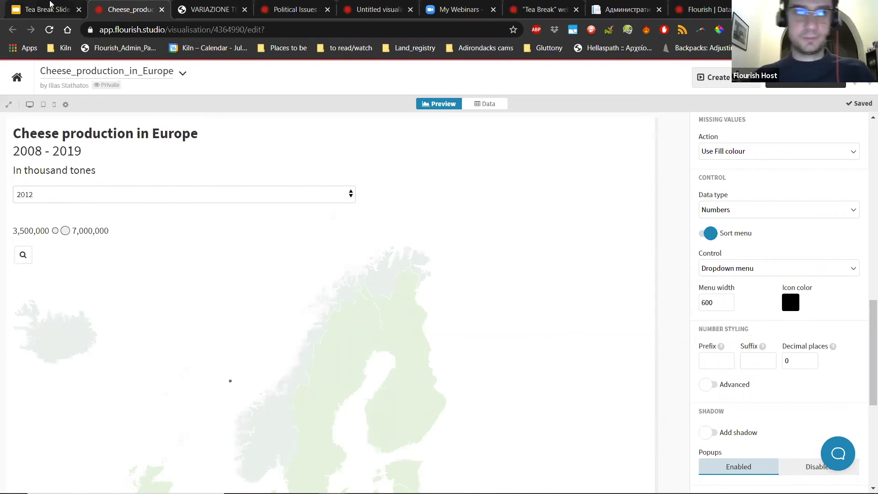